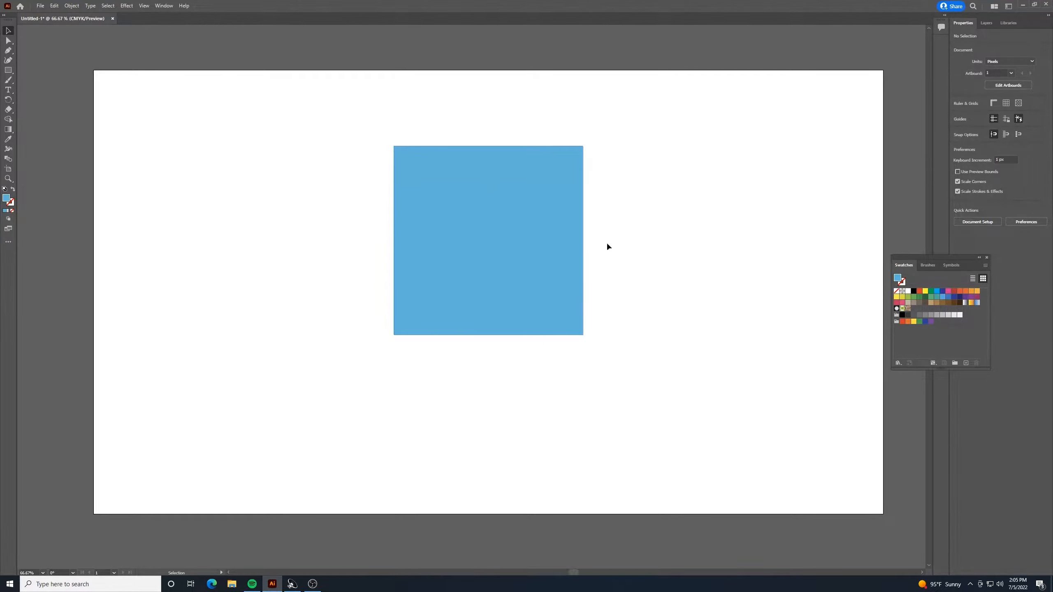
Duplicate the large blue square and place the copy in the artboard's lower-left area.
{"action": "left_click", "coordinate": [530, 232]}
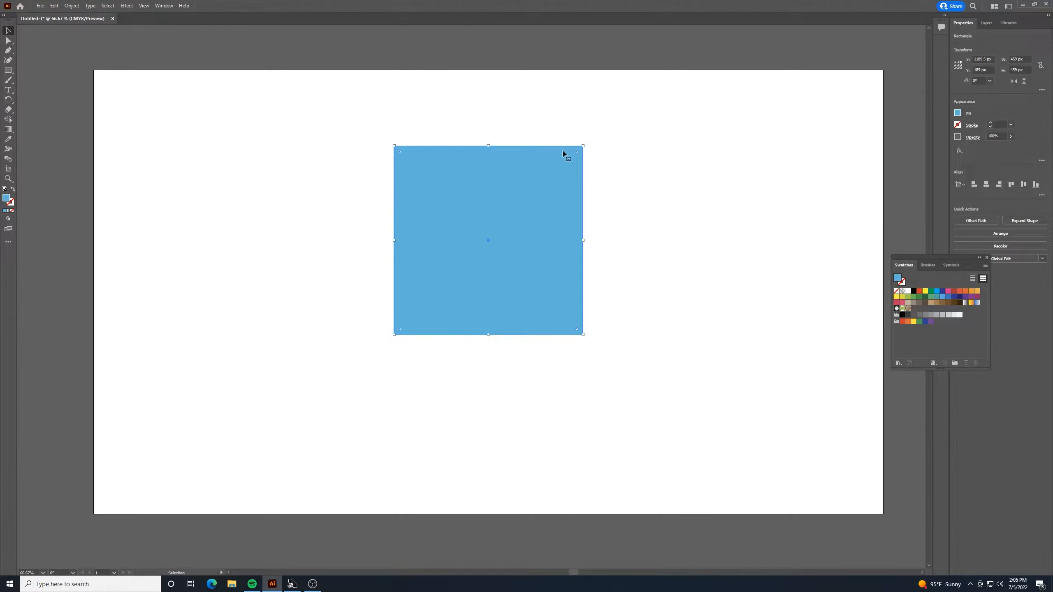
{"action": "left_click", "coordinate": [613, 195]}
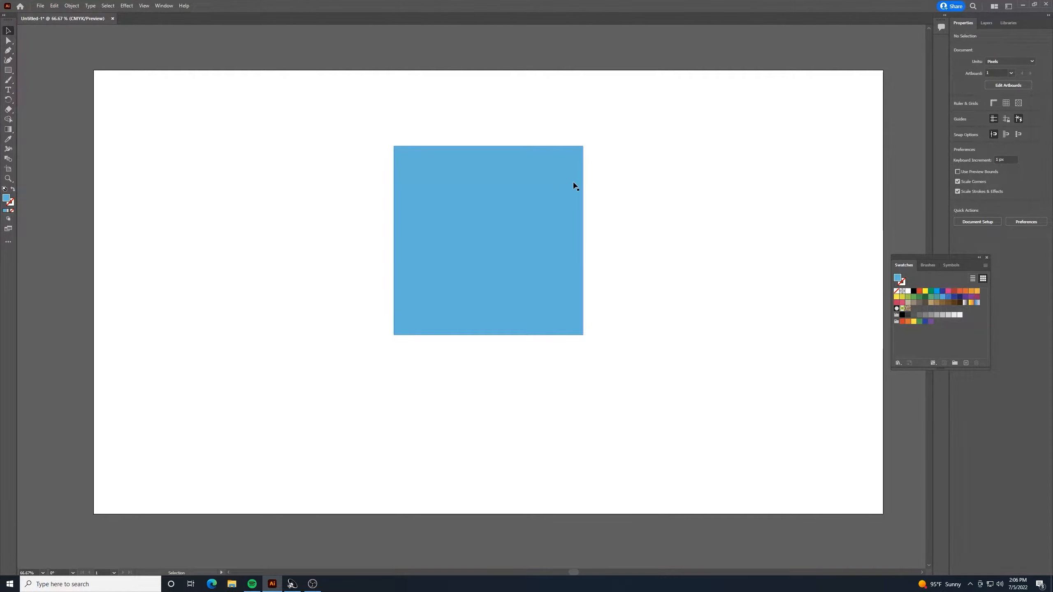
{"action": "left_click", "coordinate": [513, 203]}
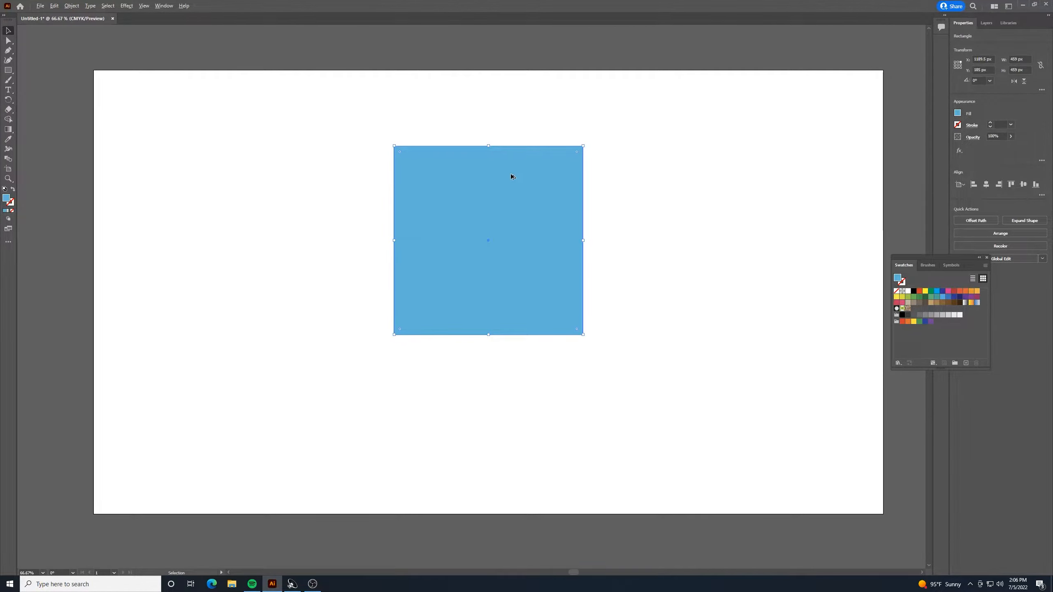
{"action": "left_click_drag", "start_coordinate": [524, 187], "coordinate": [293, 306], "text": "alt"}
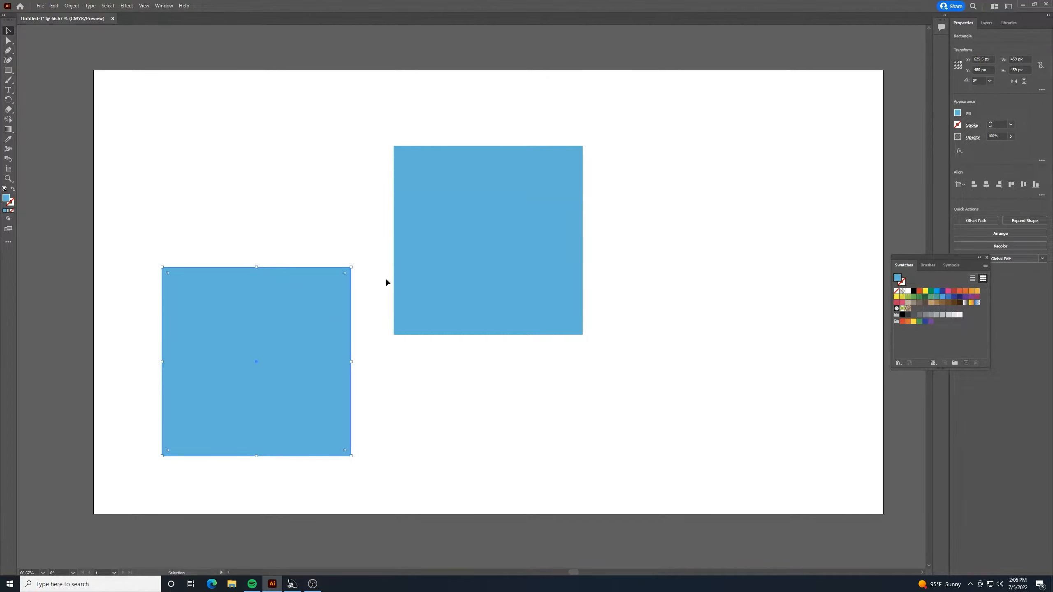
Scale the copied square down to about 154 px per side and place it just below the large square's lower-left corner.
{"action": "left_click_drag", "start_coordinate": [351, 267], "coordinate": [268, 394]}
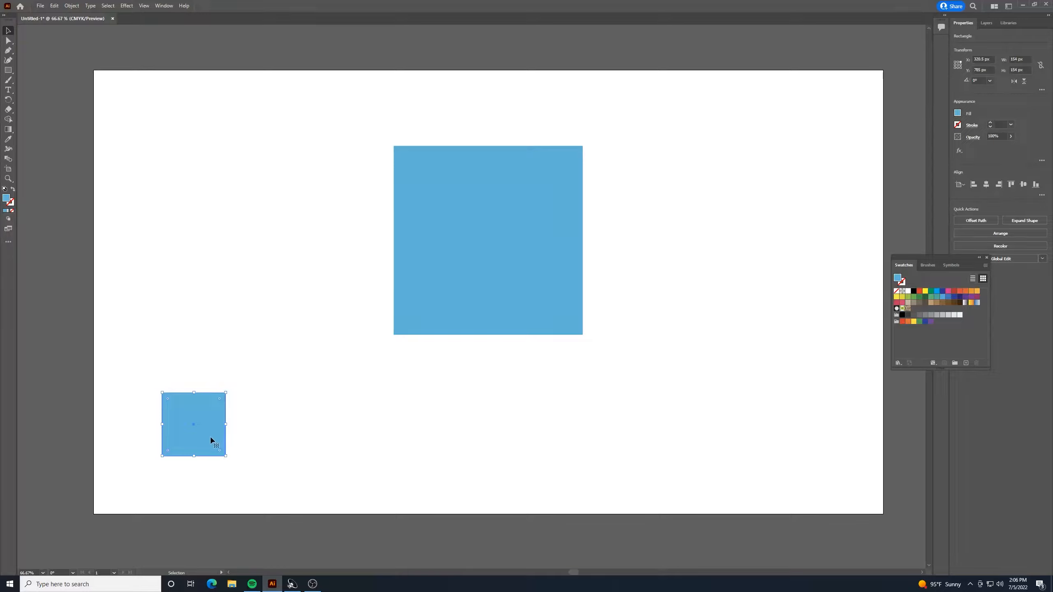
{"action": "left_click_drag", "start_coordinate": [211, 441], "coordinate": [353, 404]}
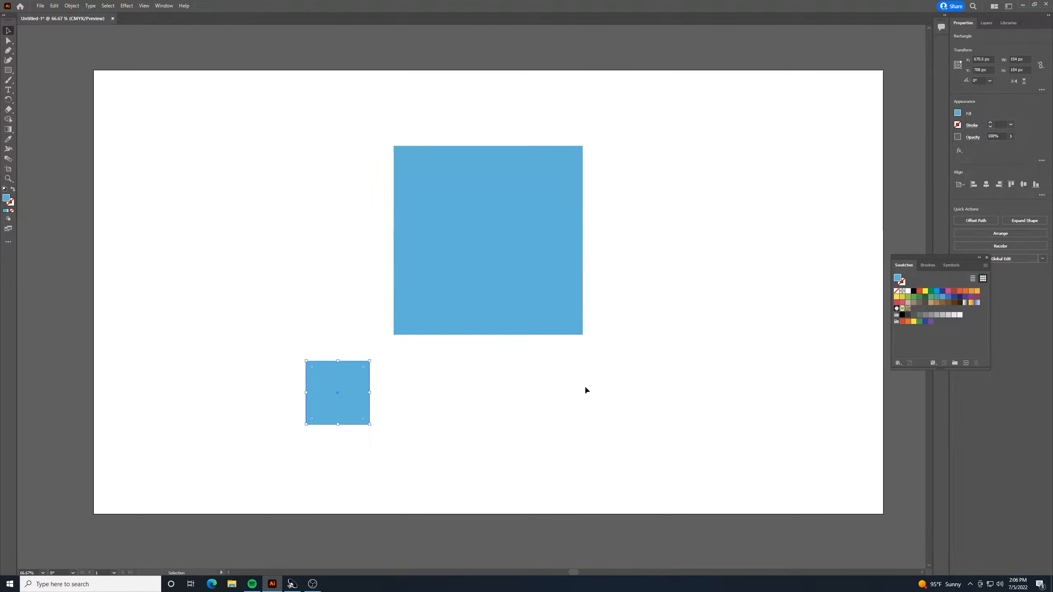
{"action": "left_click", "coordinate": [588, 399]}
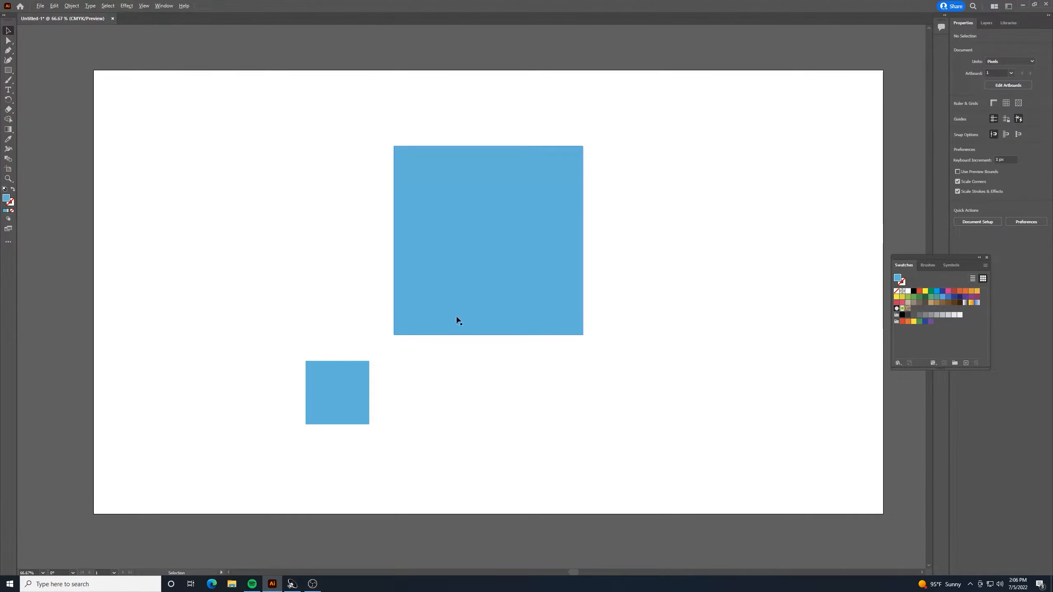
Duplicate the small blue square horizontally to about X 1401.5 px, level with the original.
{"action": "left_click_drag", "start_coordinate": [349, 415], "coordinate": [646, 393]}
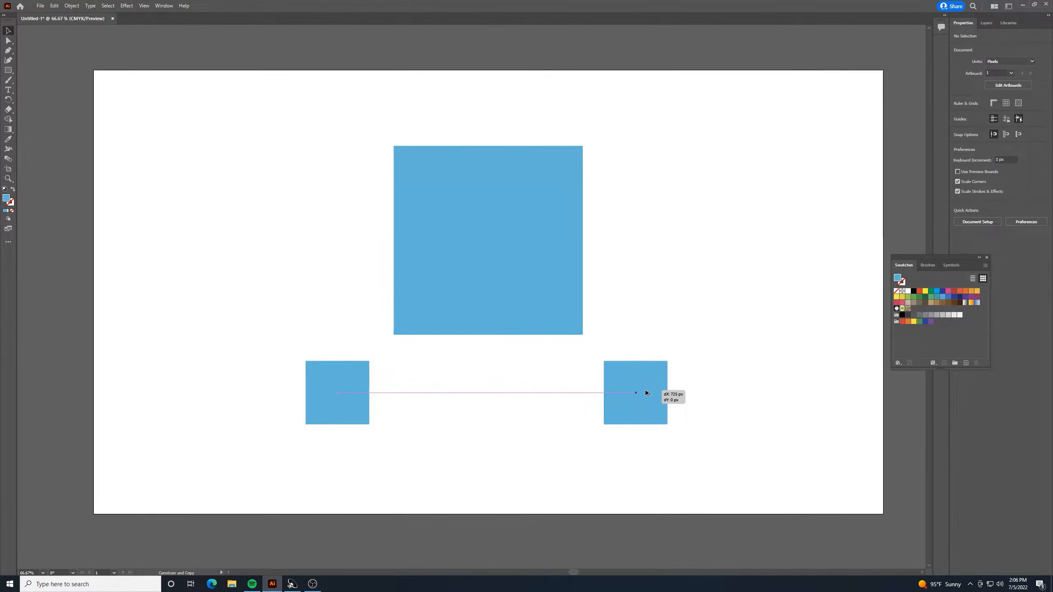
{"action": "left_click_drag", "start_coordinate": [645, 391], "coordinate": [647, 389]}
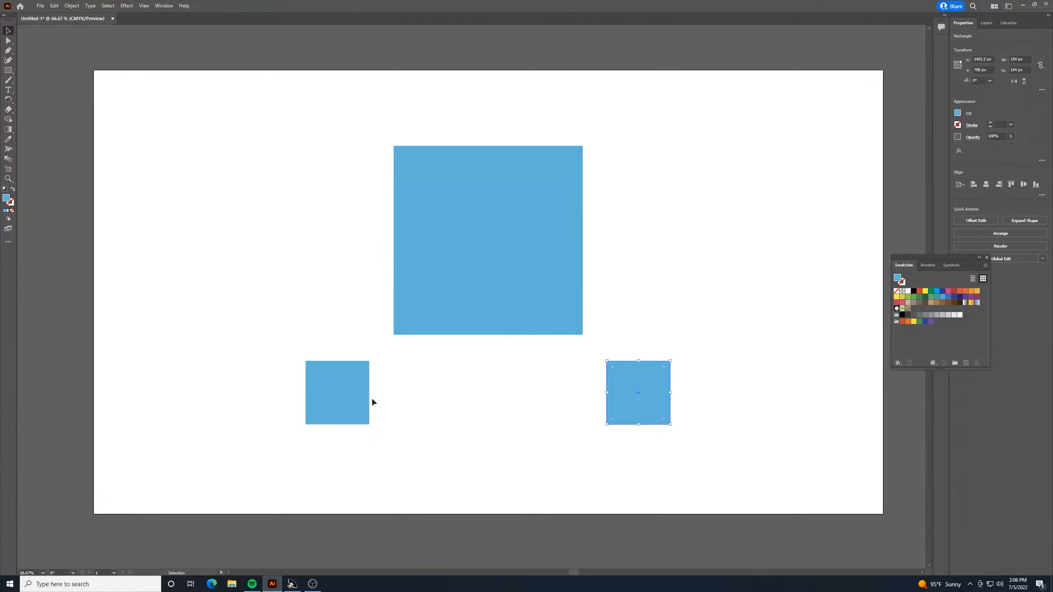
{"action": "left_click", "coordinate": [504, 396]}
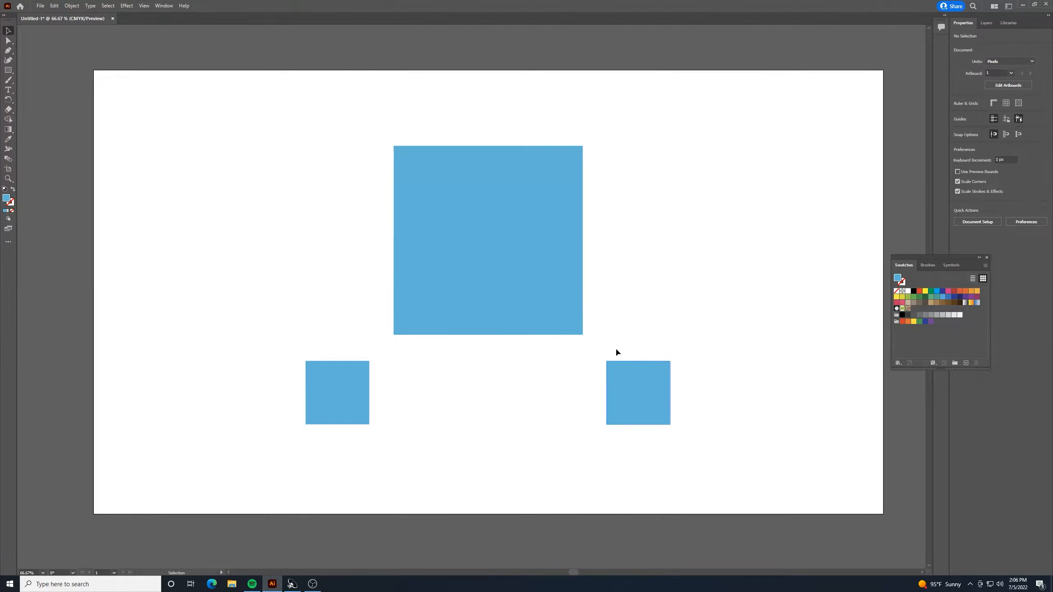
Fill the small square on the right with a light gray swatch.
{"action": "left_click", "coordinate": [621, 379]}
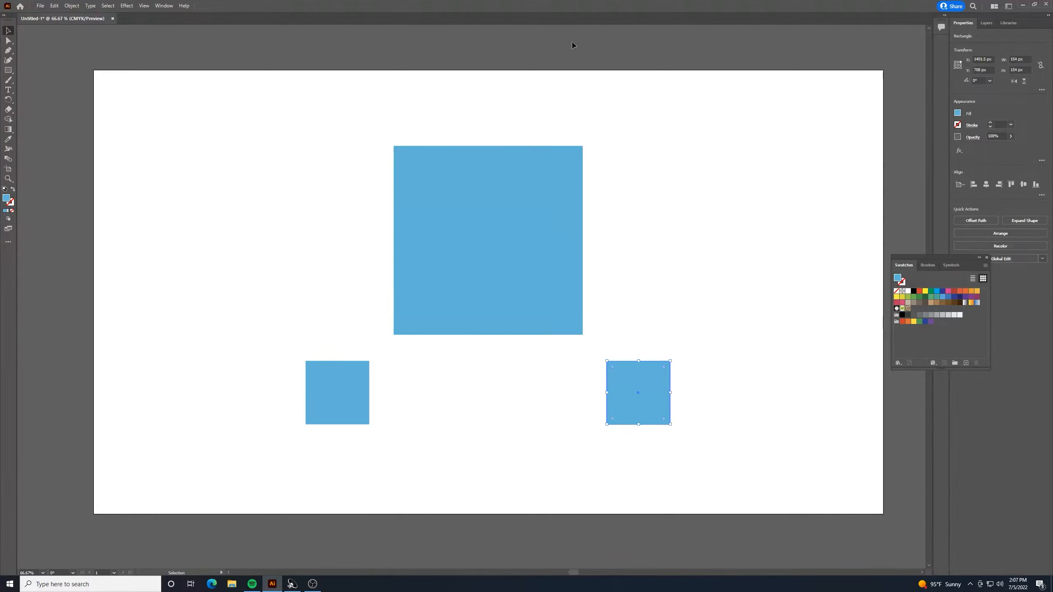
{"action": "left_click", "coordinate": [164, 6]}
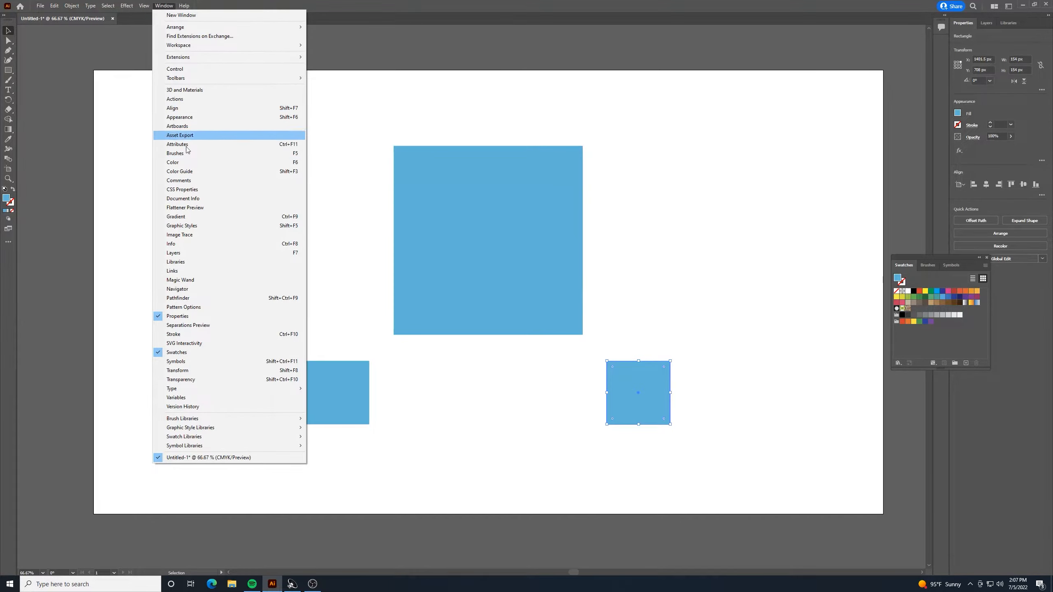
{"action": "left_click", "coordinate": [535, 3]}
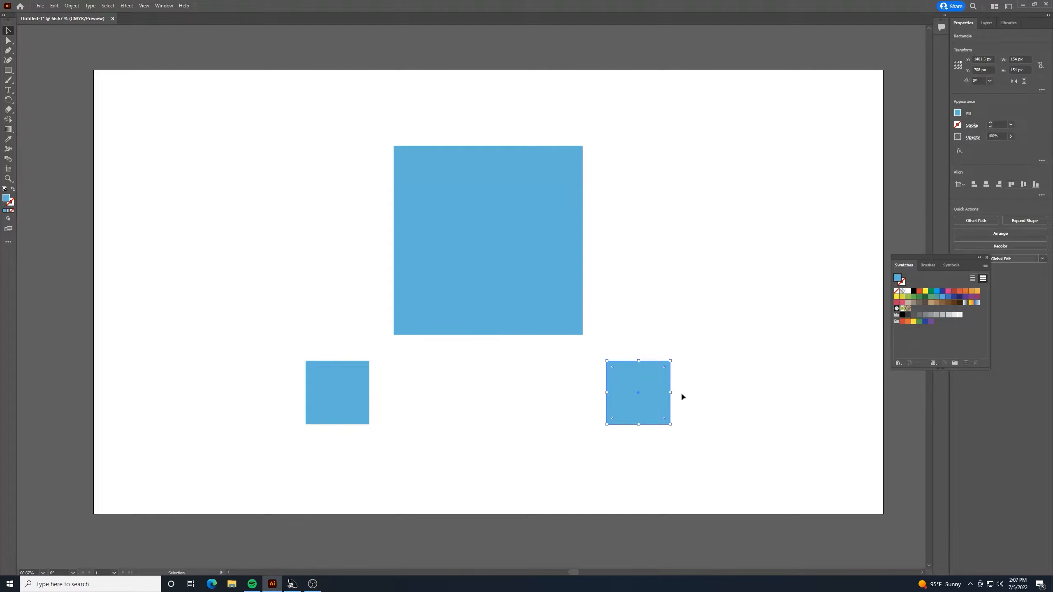
{"action": "left_click", "coordinate": [942, 315]}
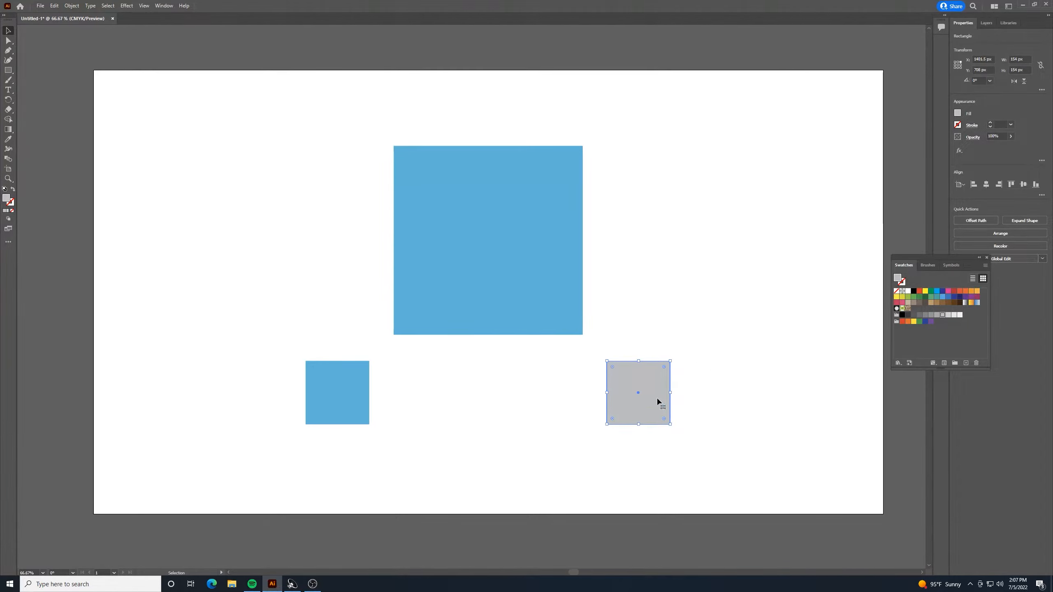
{"action": "left_click", "coordinate": [909, 221]}
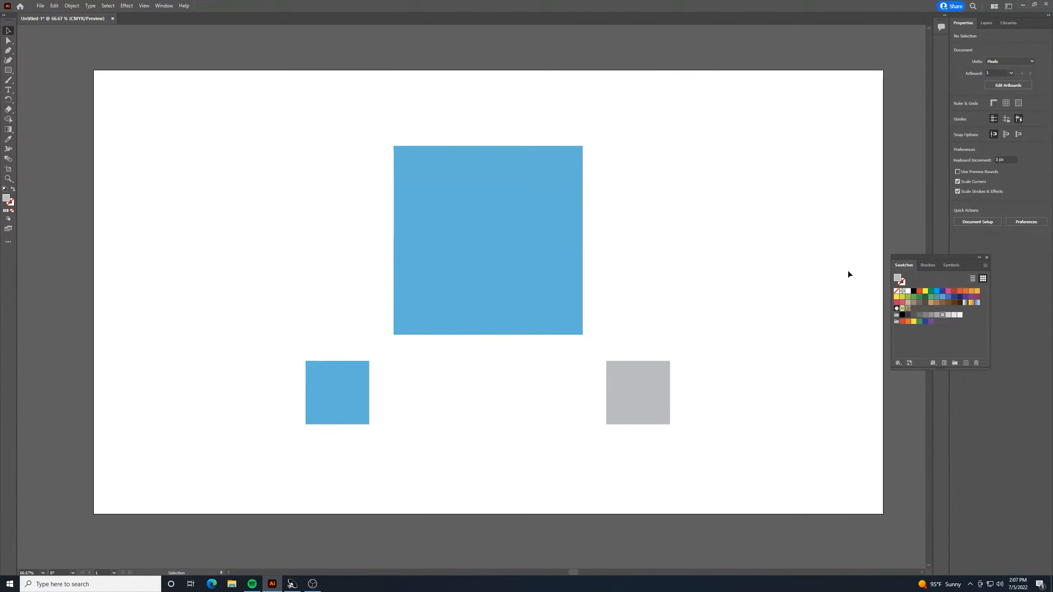
Save the left small square's blue fill as a global CMYK process color swatch and view its options.
{"action": "left_click", "coordinate": [341, 384]}
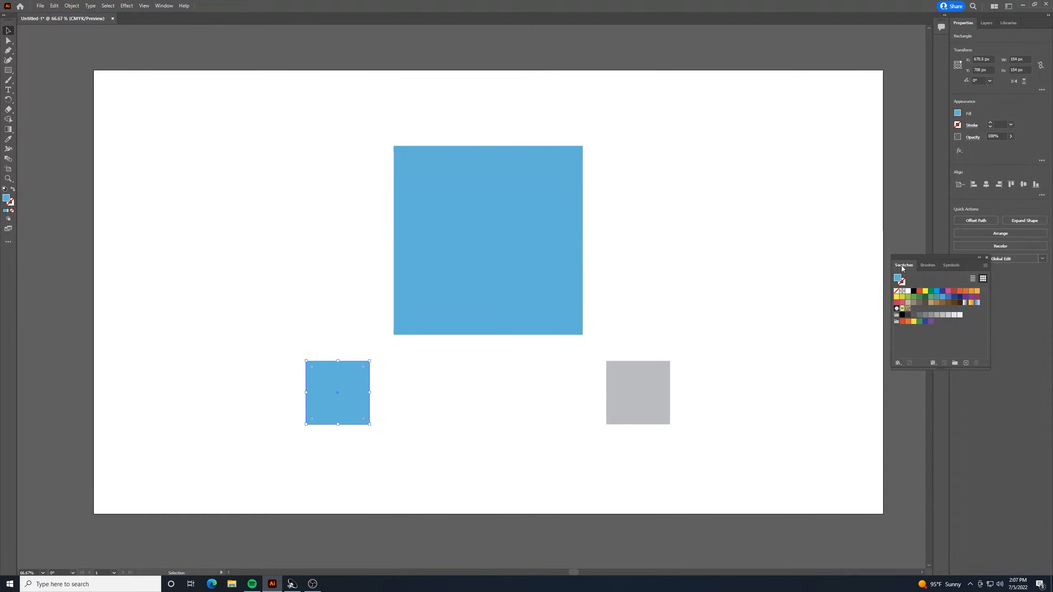
{"action": "left_click", "coordinate": [965, 364]}
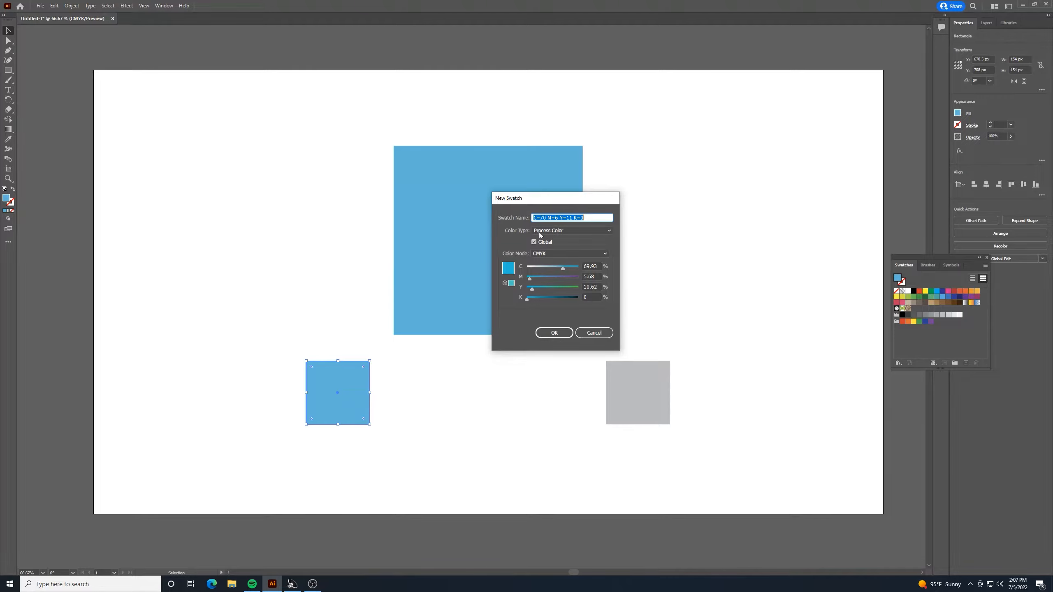
{"action": "left_click", "coordinate": [555, 333]}
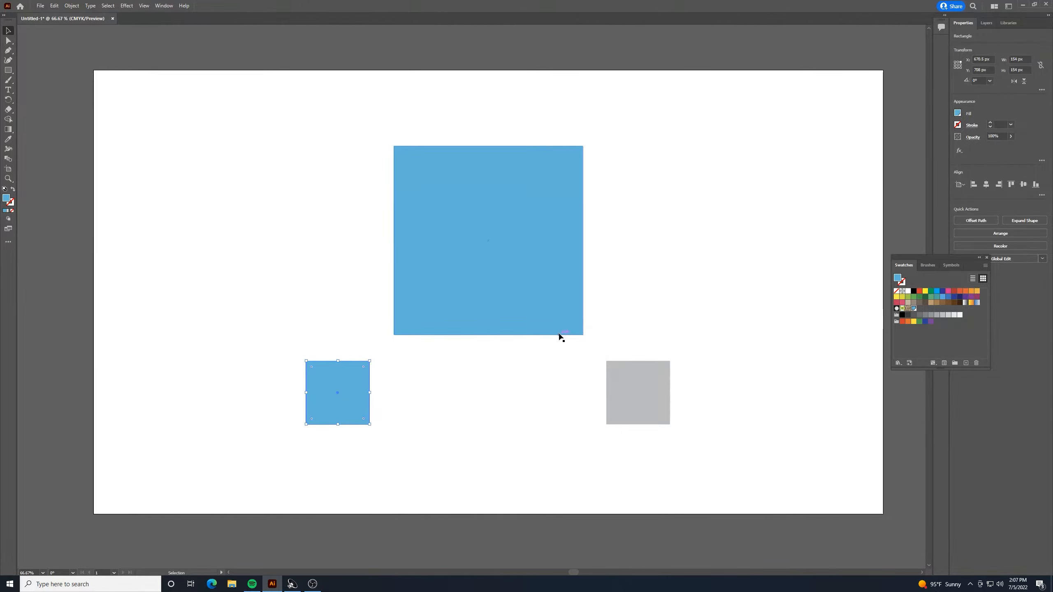
{"action": "double_click", "coordinate": [914, 309]}
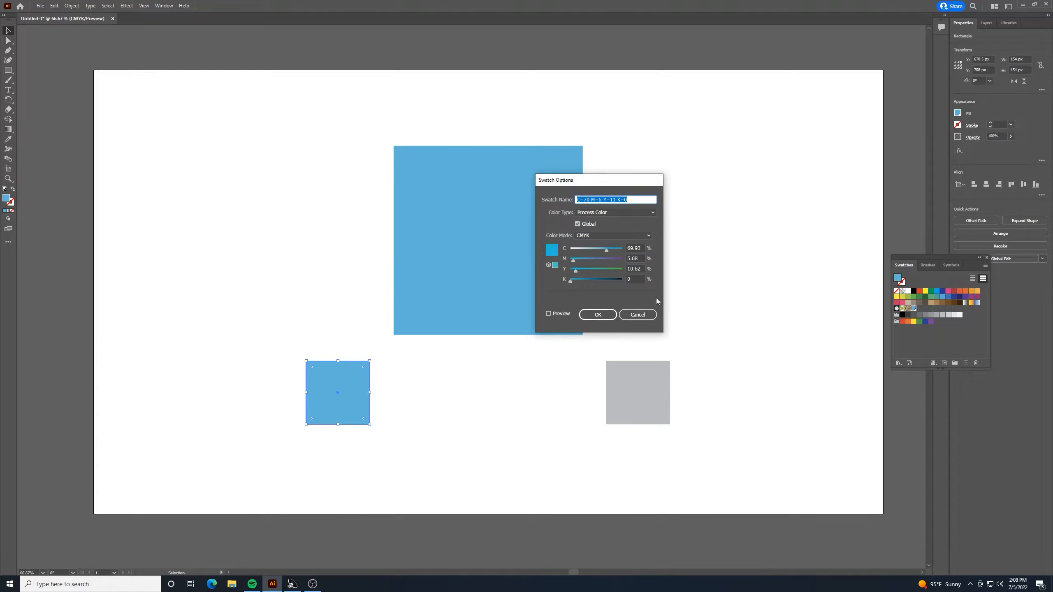
{"action": "left_click", "coordinate": [641, 314]}
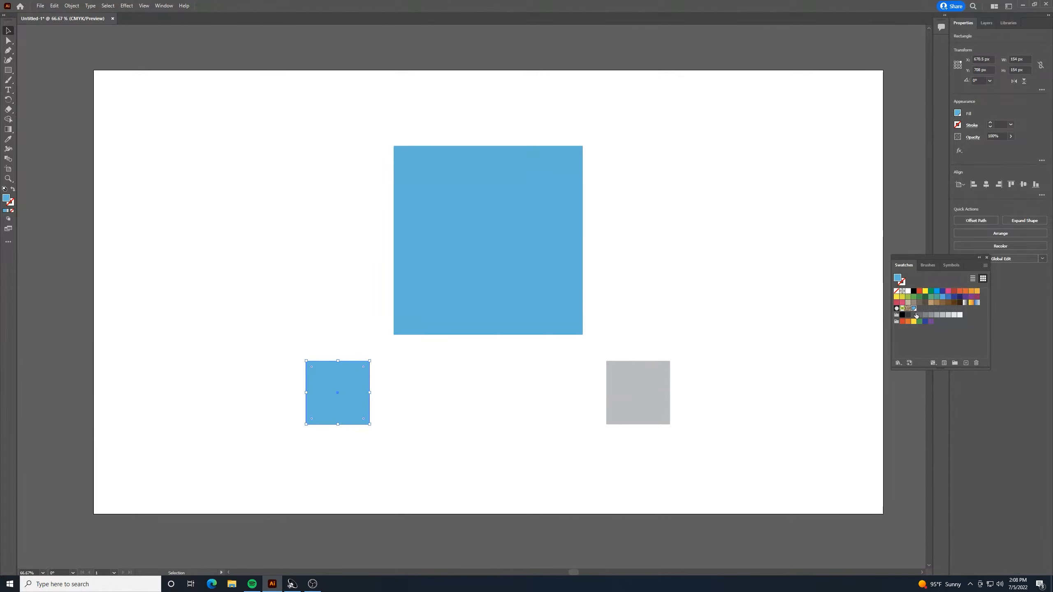
Set the left small square's fill tint to 10% and keep the color controls open beside the artboard.
{"action": "left_click", "coordinate": [164, 6]}
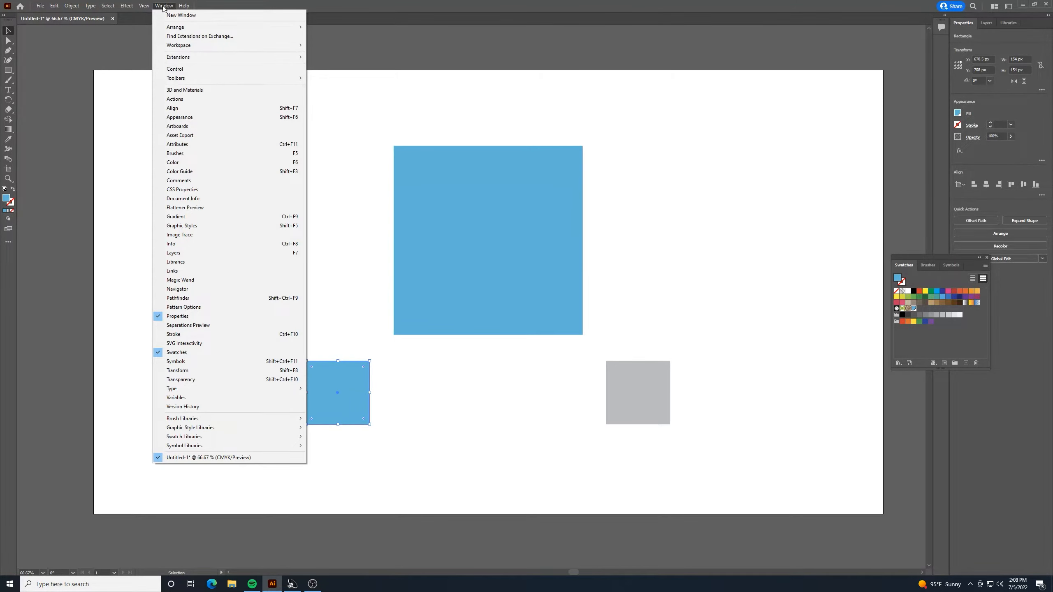
{"action": "left_click", "coordinate": [192, 162]}
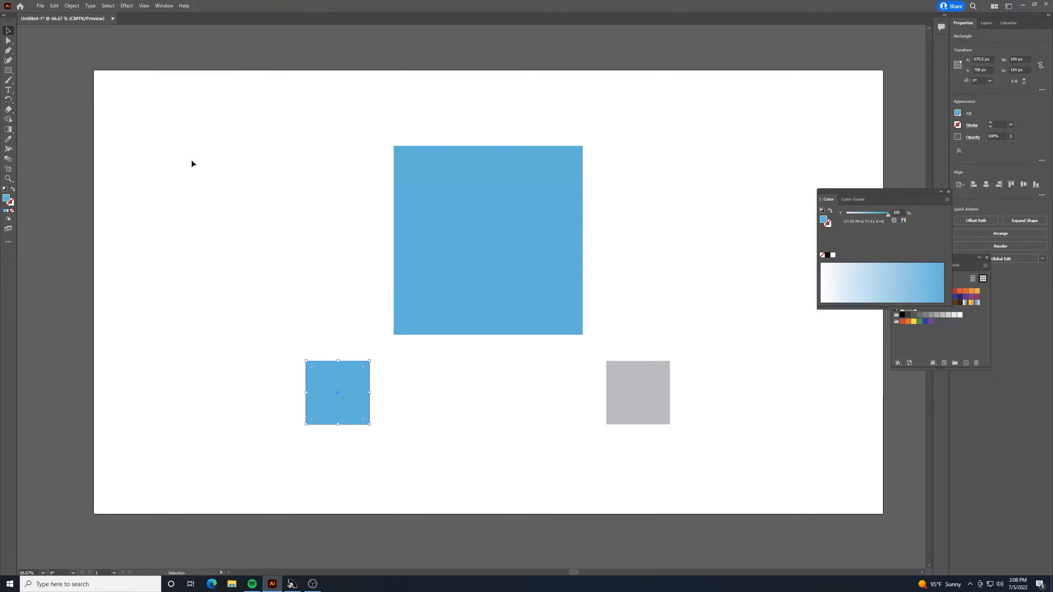
{"action": "left_click_drag", "start_coordinate": [882, 192], "coordinate": [832, 123]}
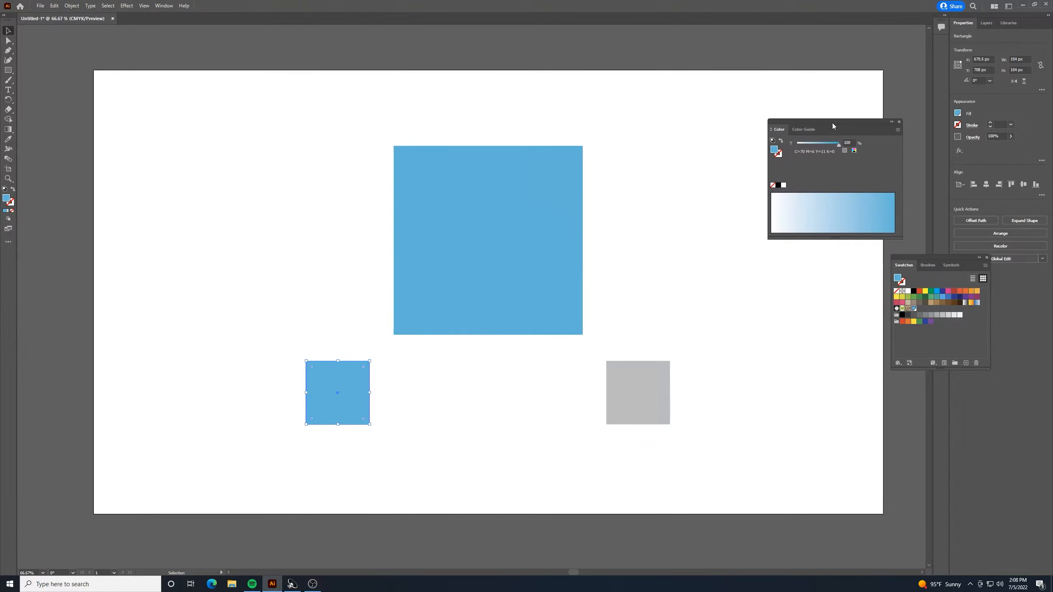
{"action": "left_click", "coordinate": [851, 143]}
{"action": "type", "text": "10"}
{"action": "key", "text": "Return"}
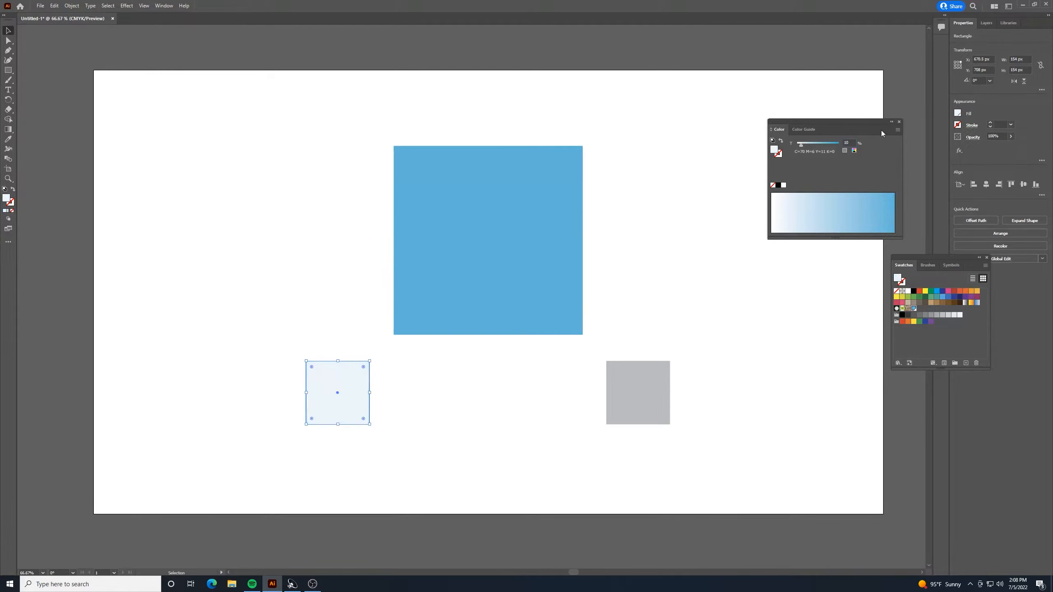
{"action": "left_click", "coordinate": [700, 278]}
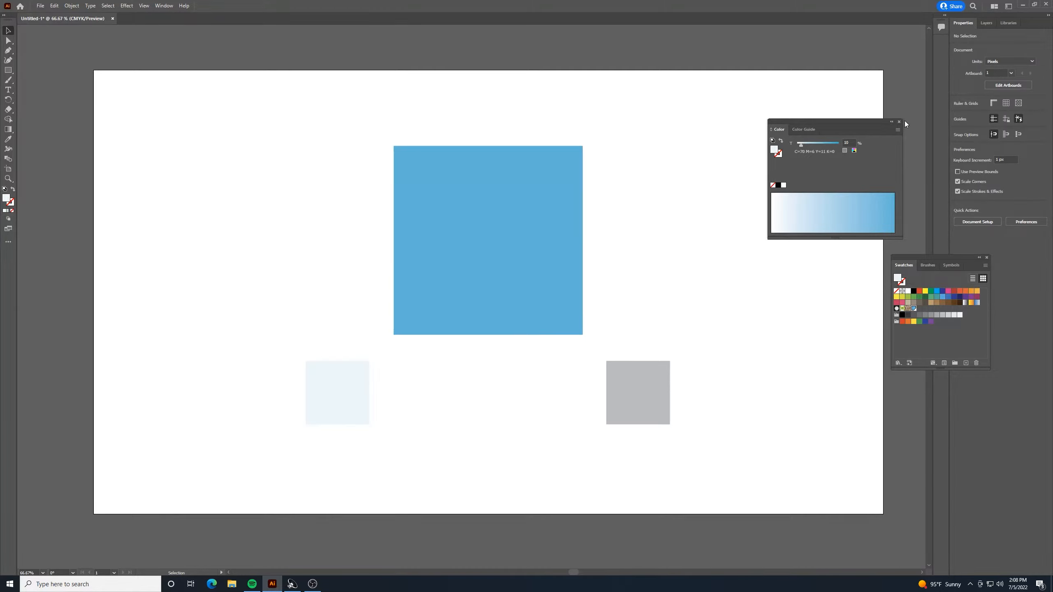
{"action": "left_click_drag", "start_coordinate": [868, 120], "coordinate": [993, 397]}
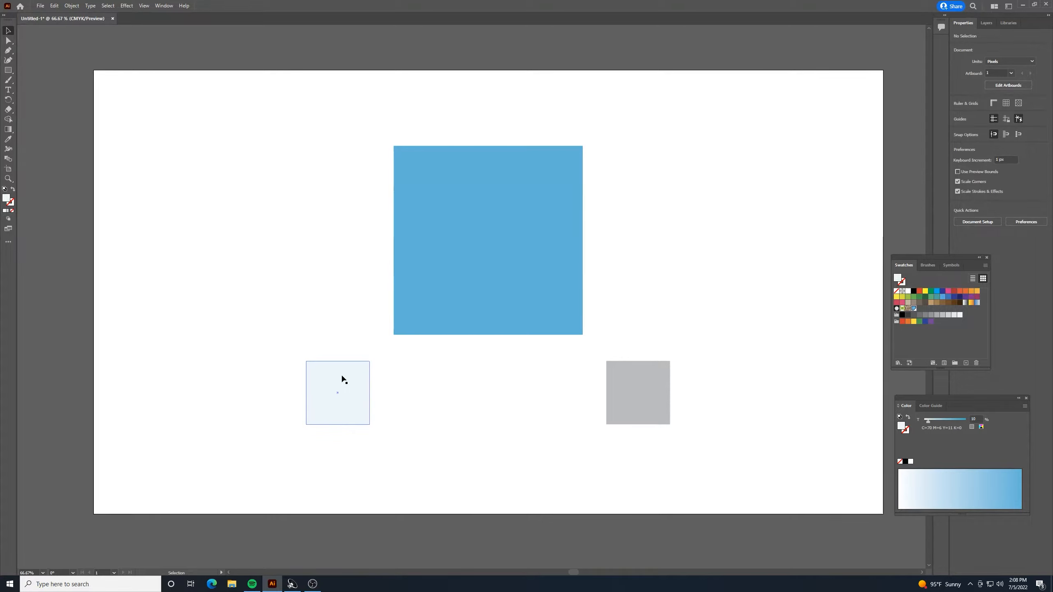
Select both small squares and set the blend options to Smooth Color spacing.
{"action": "left_click_drag", "start_coordinate": [697, 450], "coordinate": [255, 404]}
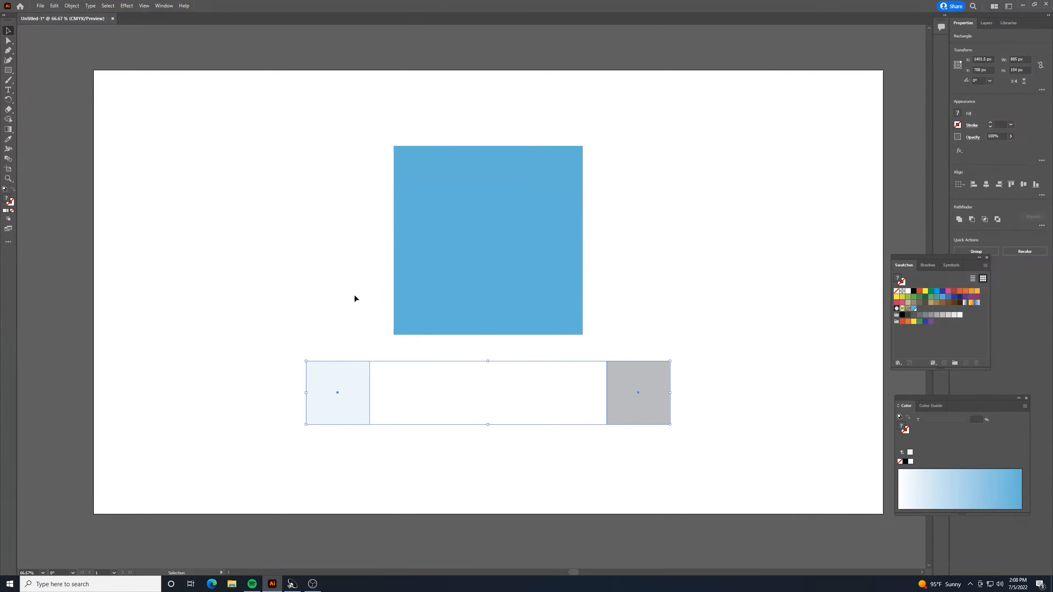
{"action": "left_click", "coordinate": [71, 5]}
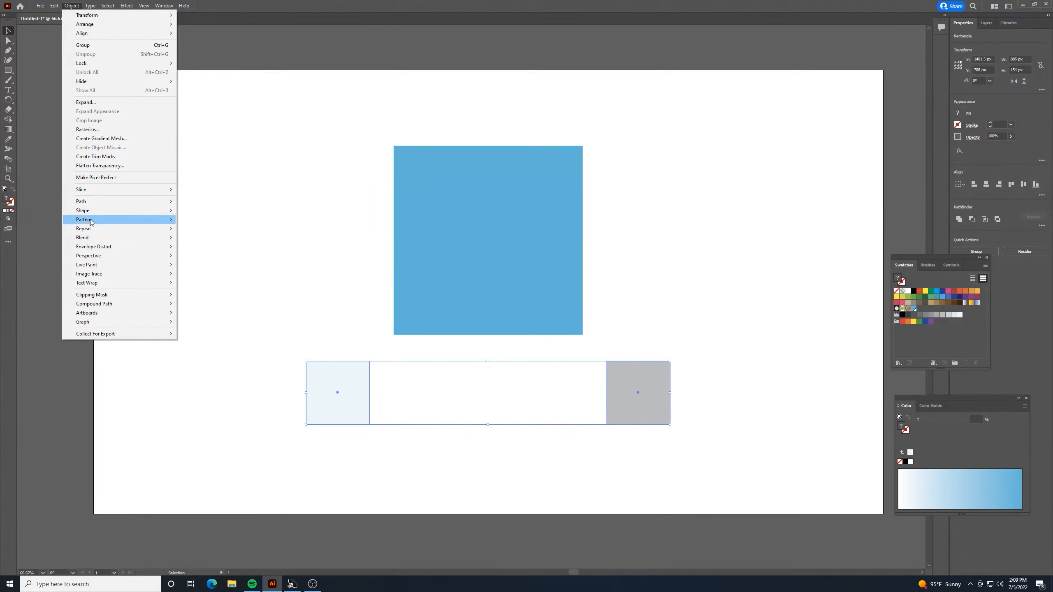
{"action": "mouse_move", "coordinate": [123, 240]}
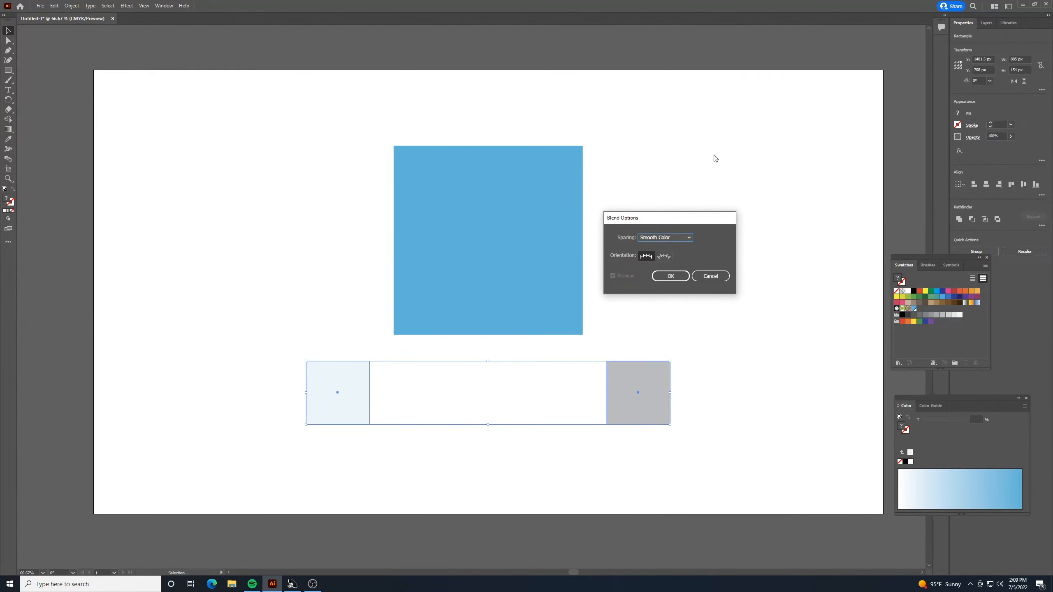
{"action": "left_click", "coordinate": [691, 237]}
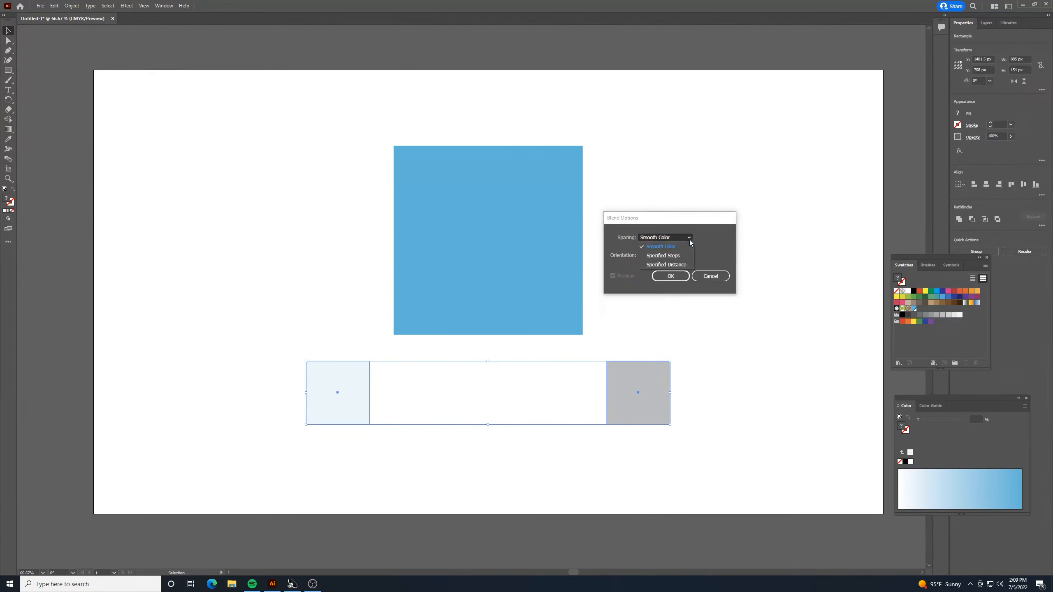
{"action": "left_click", "coordinate": [687, 244]}
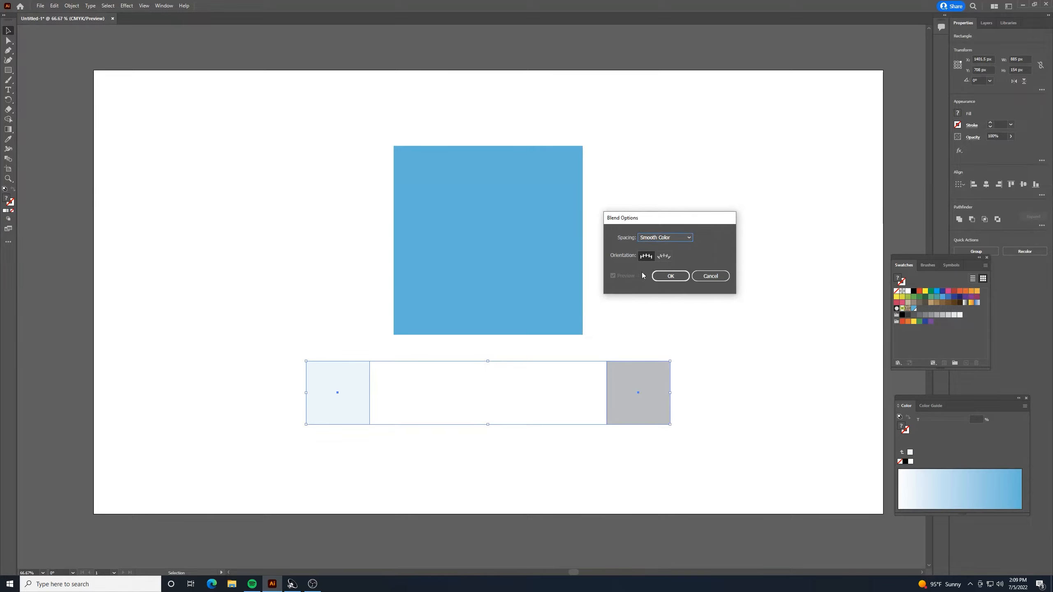
{"action": "left_click", "coordinate": [671, 276]}
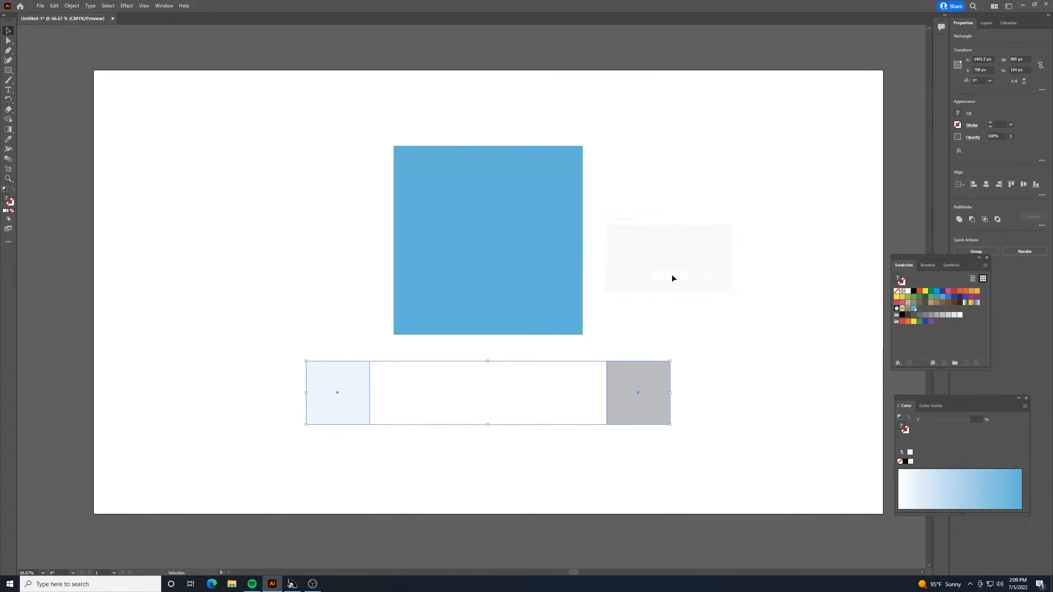
{"action": "left_click", "coordinate": [600, 338]}
{"action": "left_click", "coordinate": [353, 375]}
{"action": "left_click", "coordinate": [477, 404]}
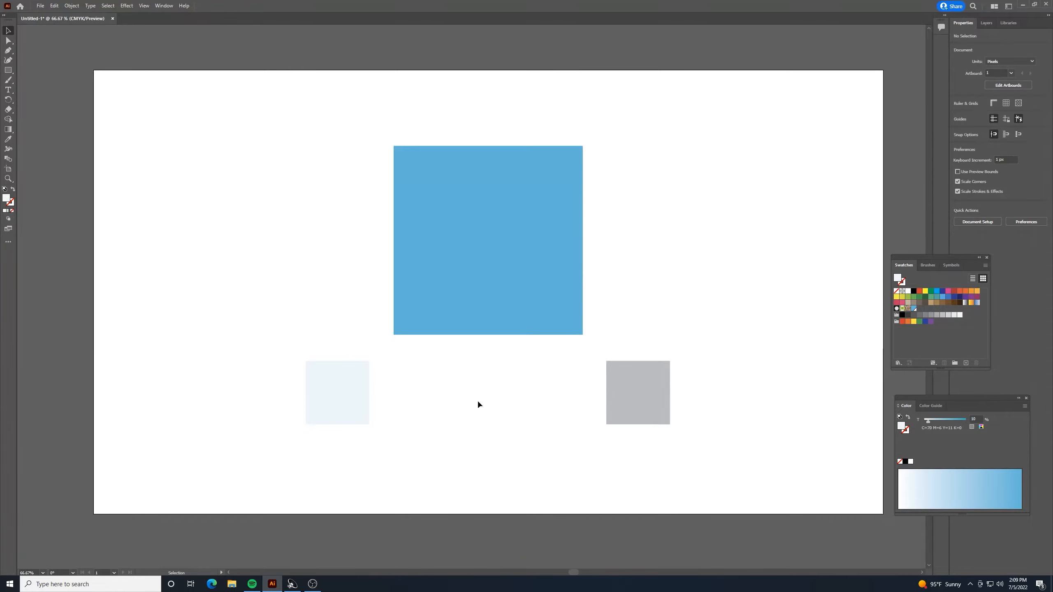
Set the blend options to Specified Steps spacing with 1 step.
{"action": "left_click", "coordinate": [77, 7]}
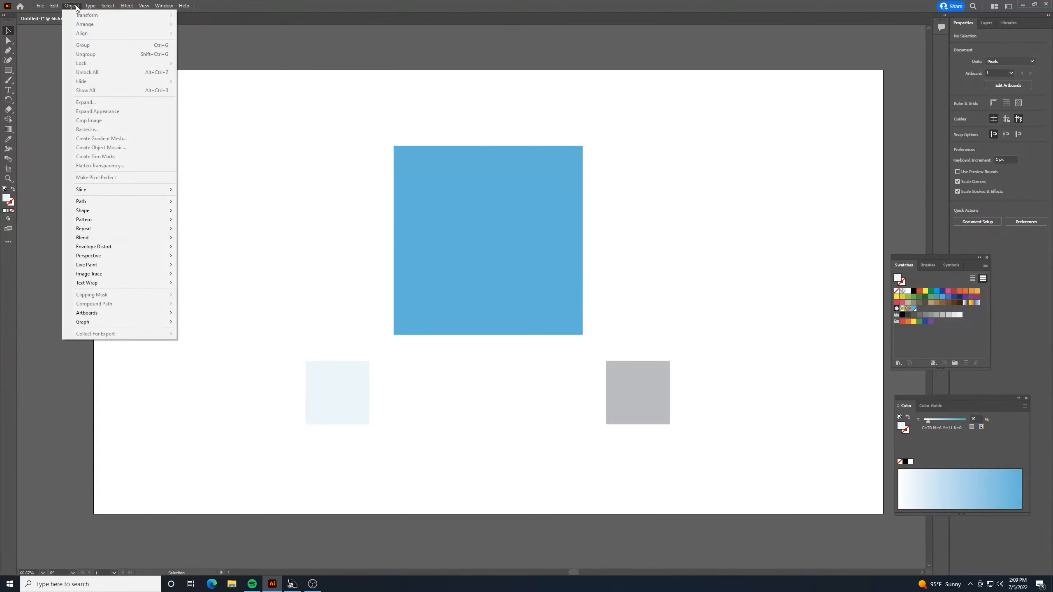
{"action": "mouse_move", "coordinate": [164, 238]}
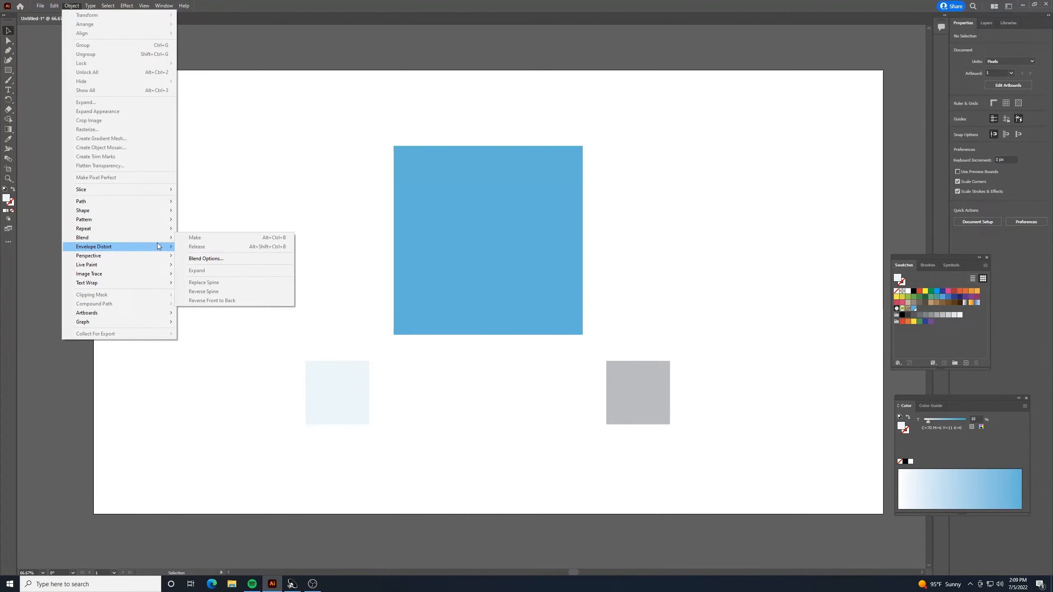
{"action": "left_click", "coordinate": [204, 259]}
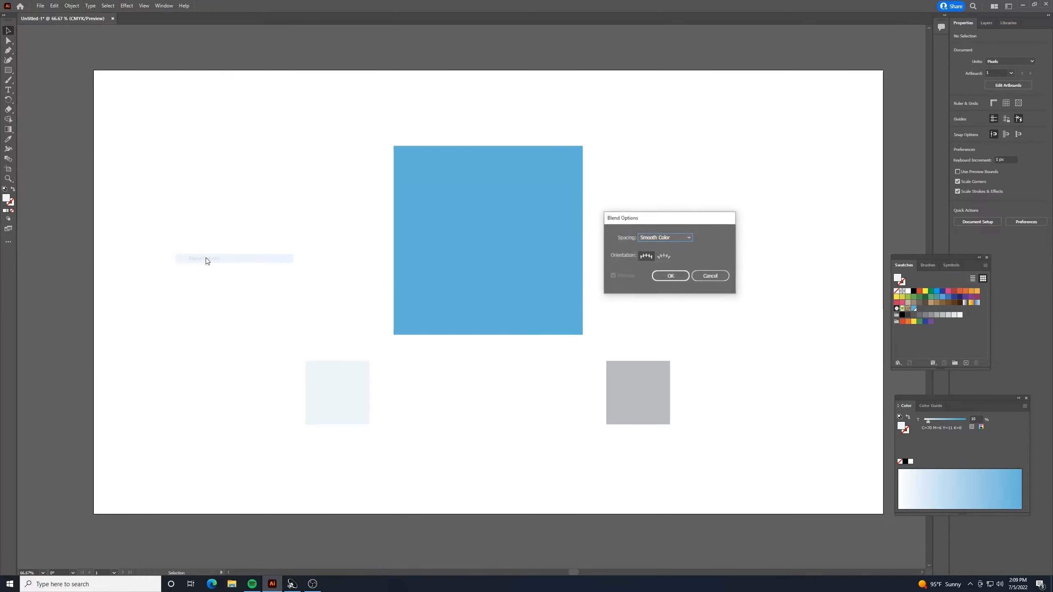
{"action": "left_click", "coordinate": [681, 237]}
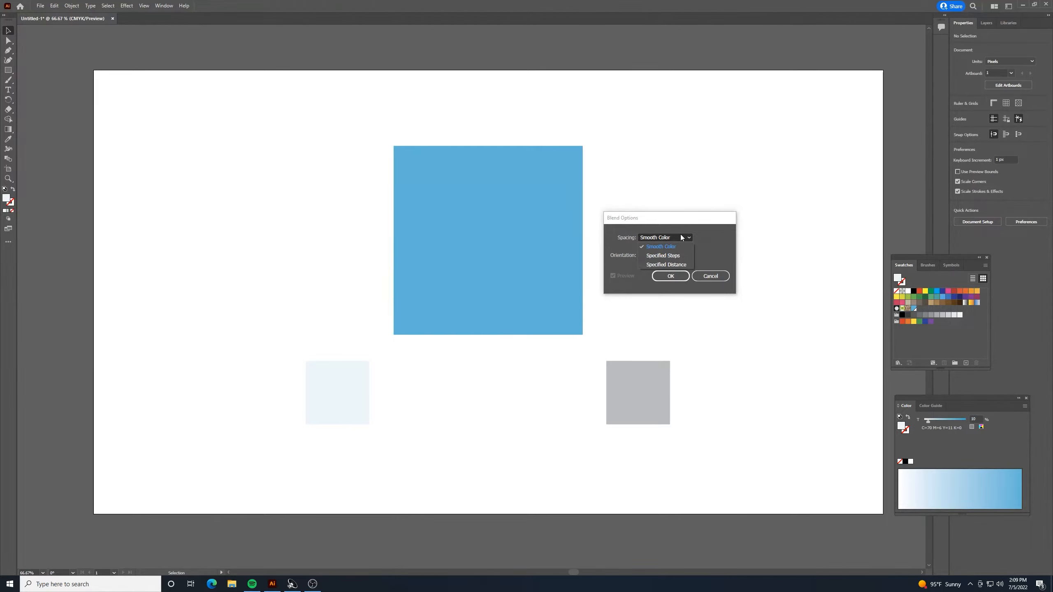
{"action": "left_click", "coordinate": [679, 256]}
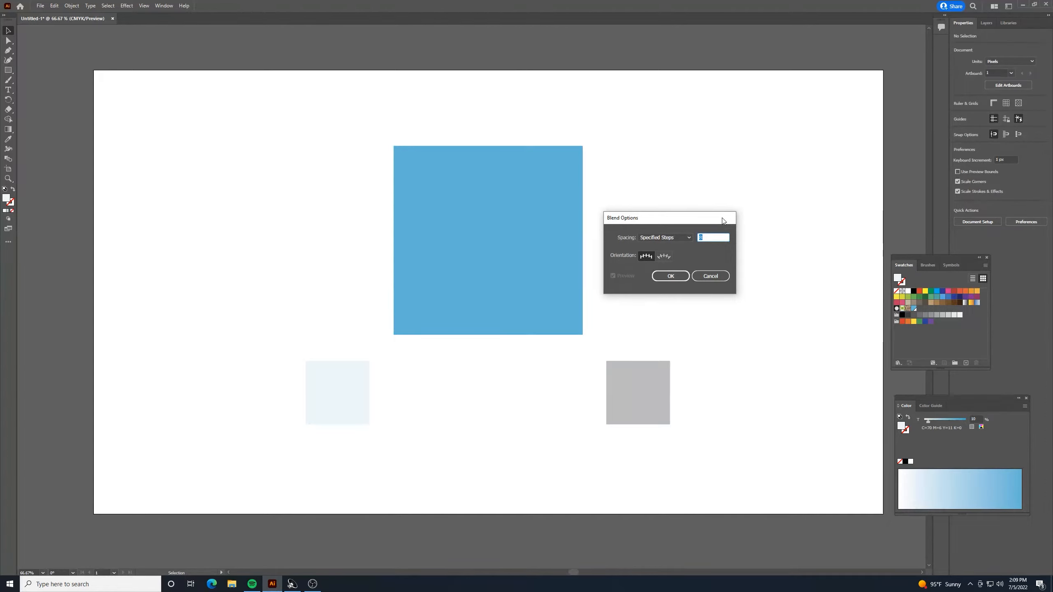
{"action": "type", "text": "1"}
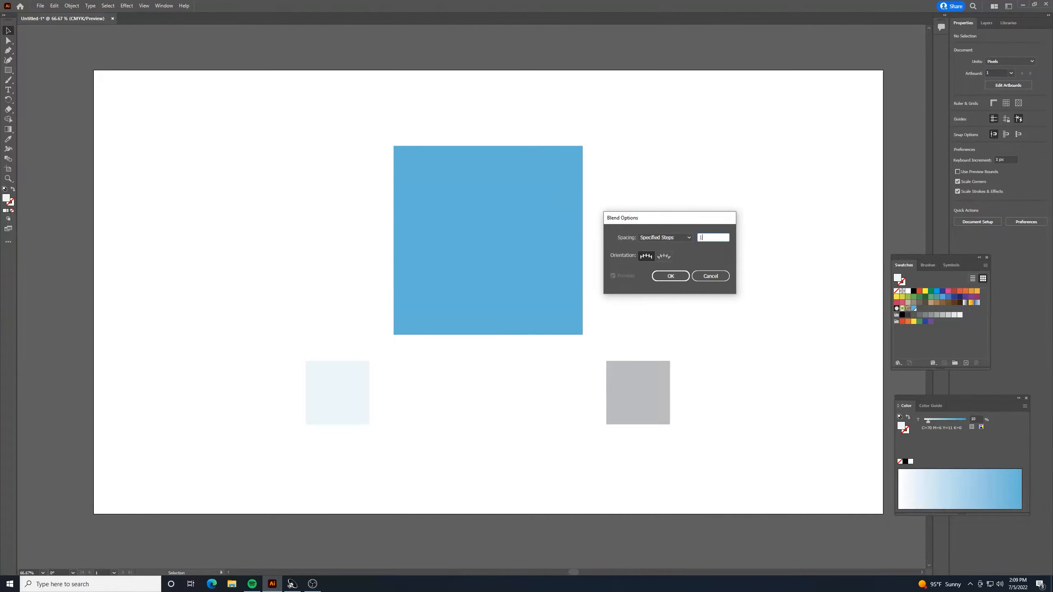
{"action": "left_click", "coordinate": [670, 276]}
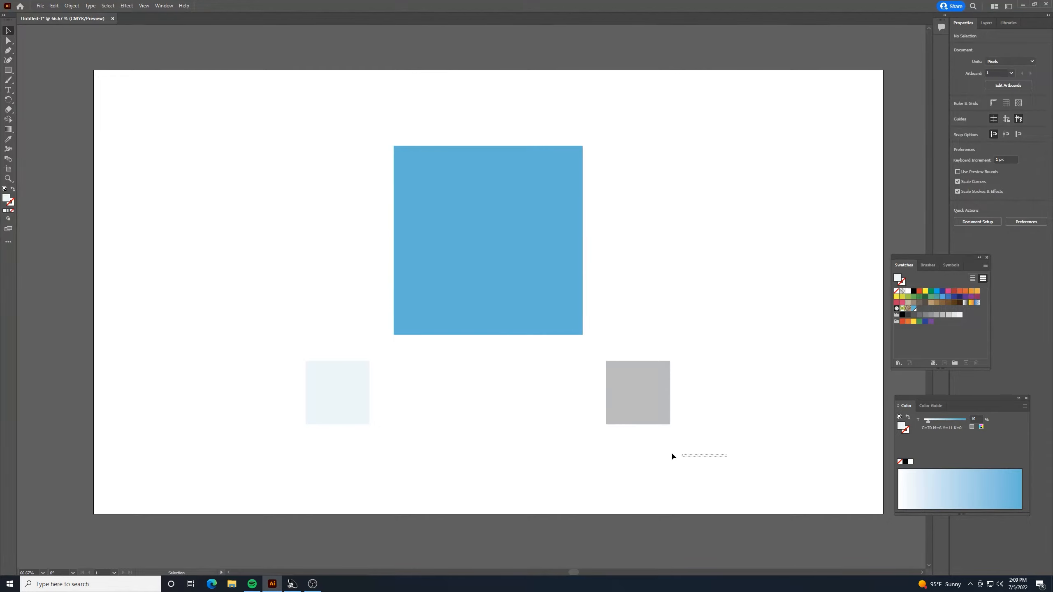
Blend the light blue and gray small squares below the large blue square using the Blend tool, and deselect the result.
{"action": "left_click_drag", "start_coordinate": [672, 450], "coordinate": [287, 373]}
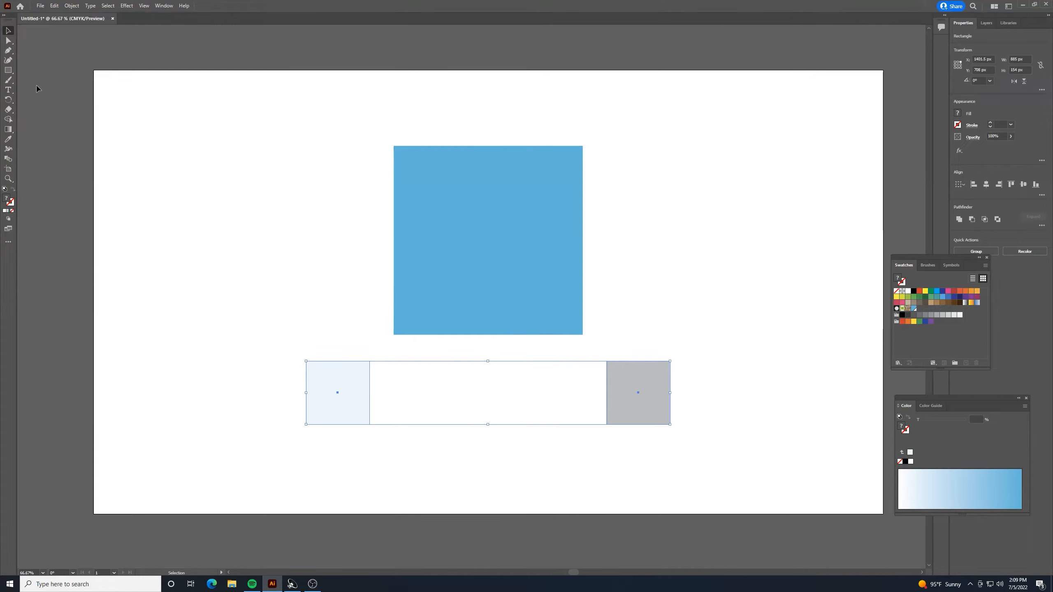
{"action": "left_click", "coordinate": [7, 160]}
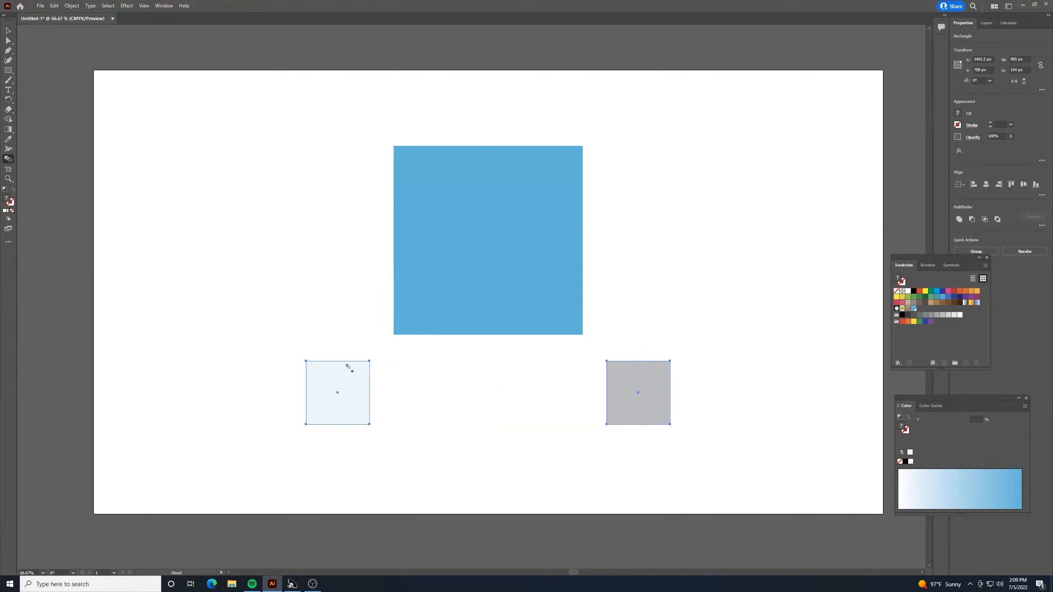
{"action": "left_click", "coordinate": [635, 381]}
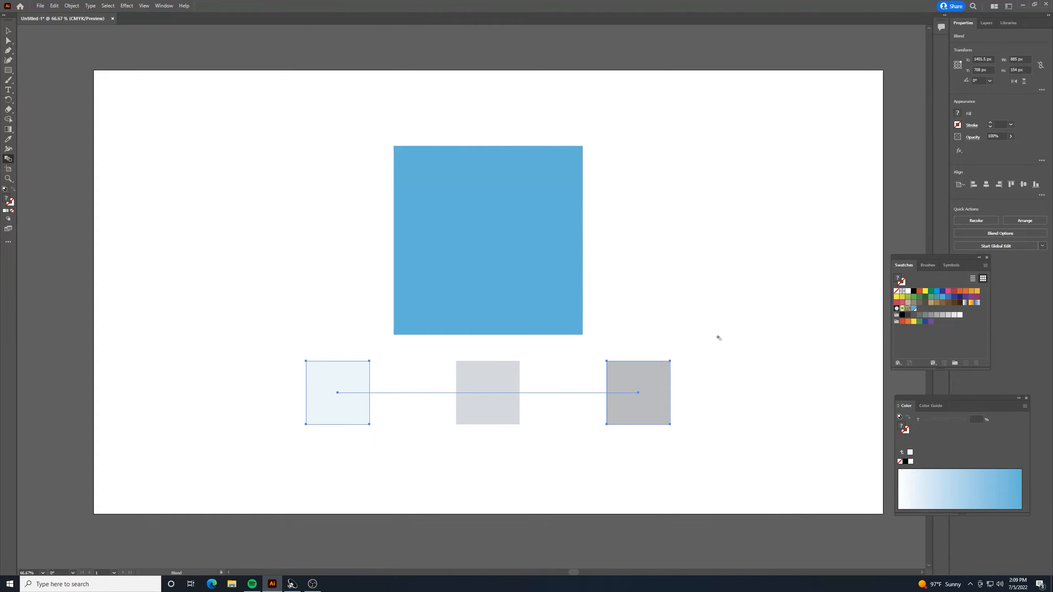
{"action": "left_click", "coordinate": [9, 33]}
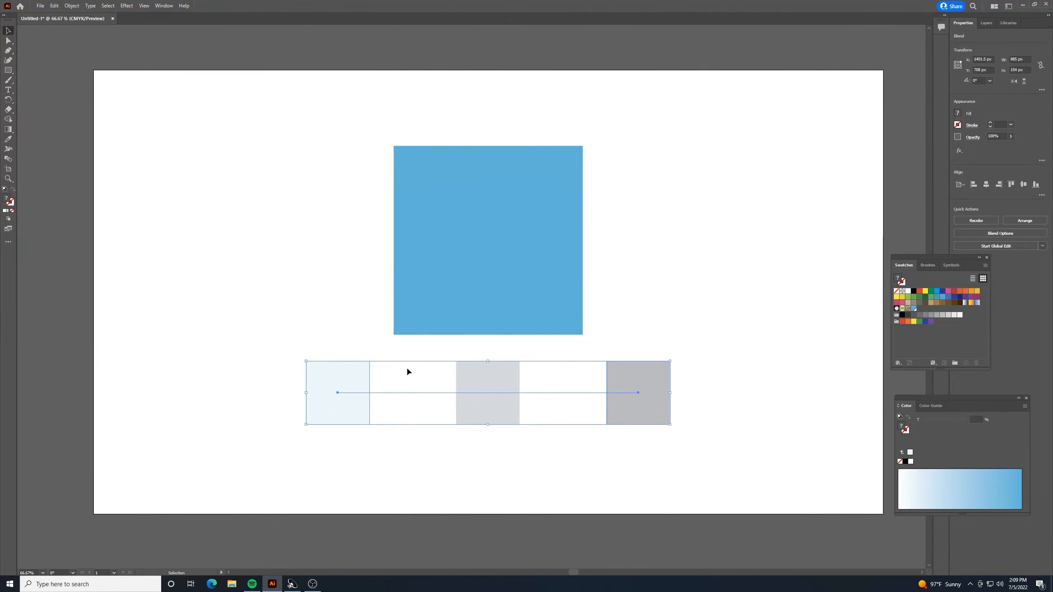
{"action": "left_click", "coordinate": [445, 464]}
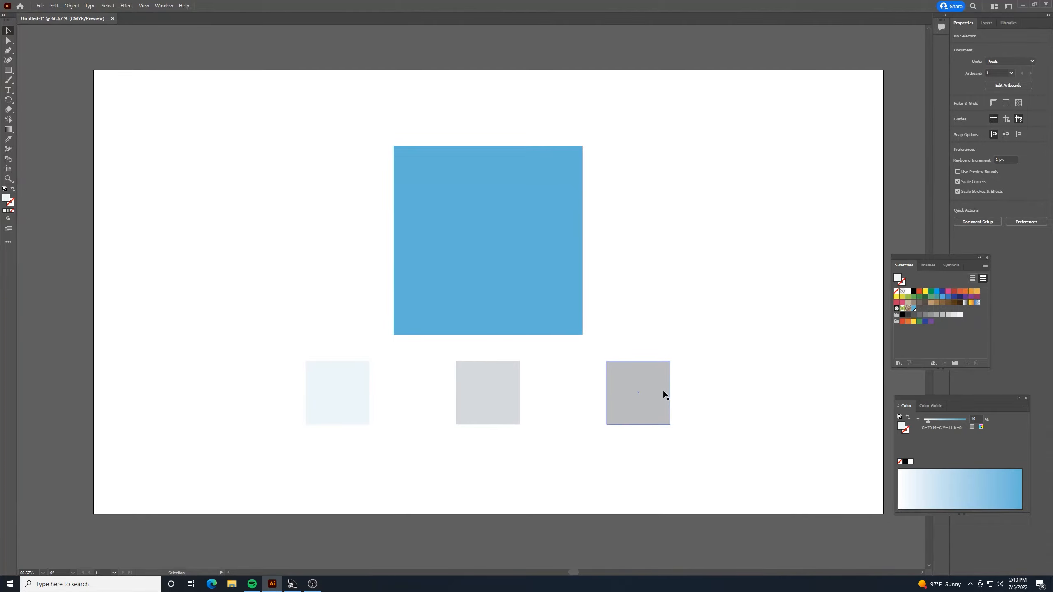
Move the whole blend over the large blue square and back to the empty area below it.
{"action": "left_click_drag", "start_coordinate": [664, 393], "coordinate": [630, 275]}
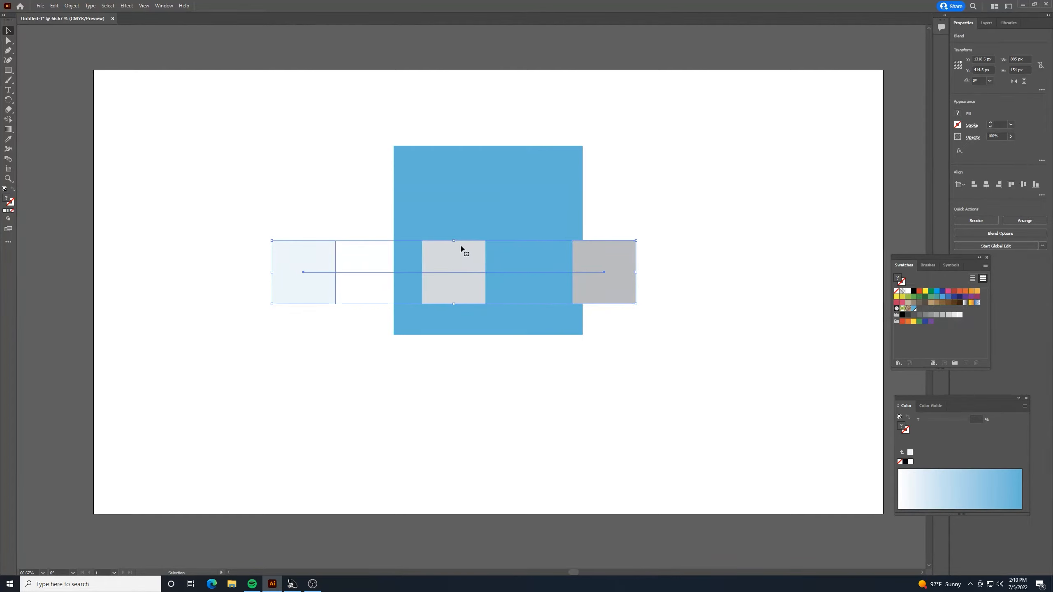
{"action": "left_click_drag", "start_coordinate": [615, 255], "coordinate": [597, 255]}
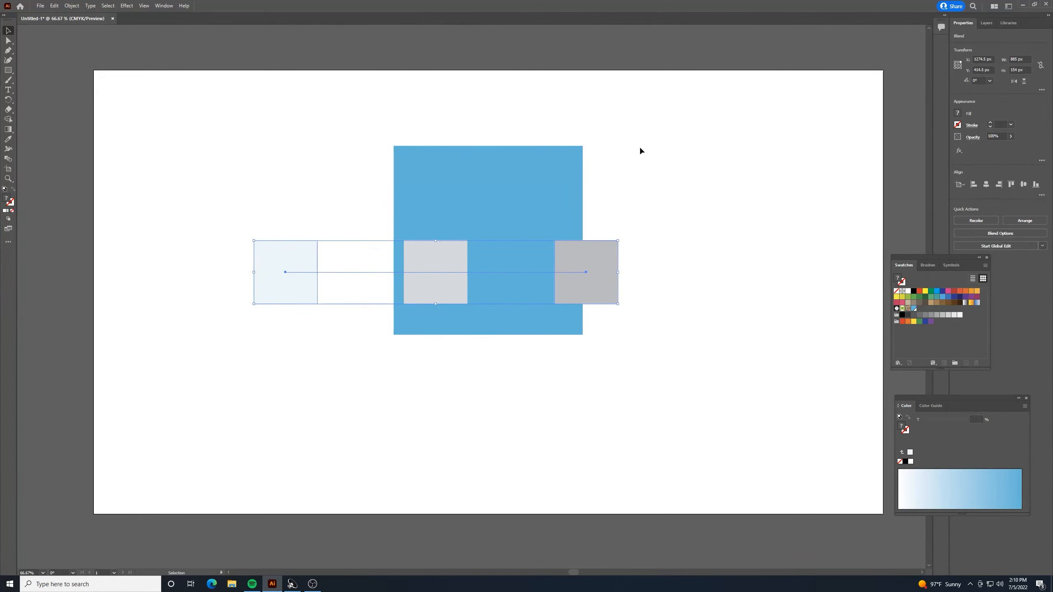
{"action": "left_click_drag", "start_coordinate": [600, 273], "coordinate": [671, 388]}
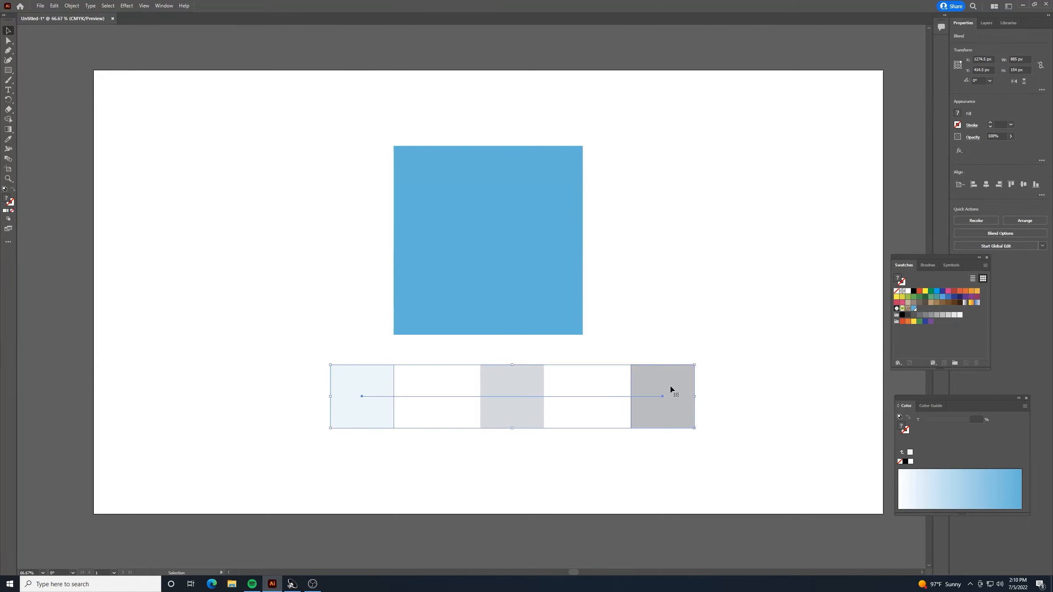
{"action": "left_click", "coordinate": [742, 461]}
Expand the blend's object and fill, and ungroup the resulting squares.
{"action": "left_click_drag", "start_coordinate": [339, 375], "coordinate": [340, 375]}
{"action": "left_click", "coordinate": [71, 6]}
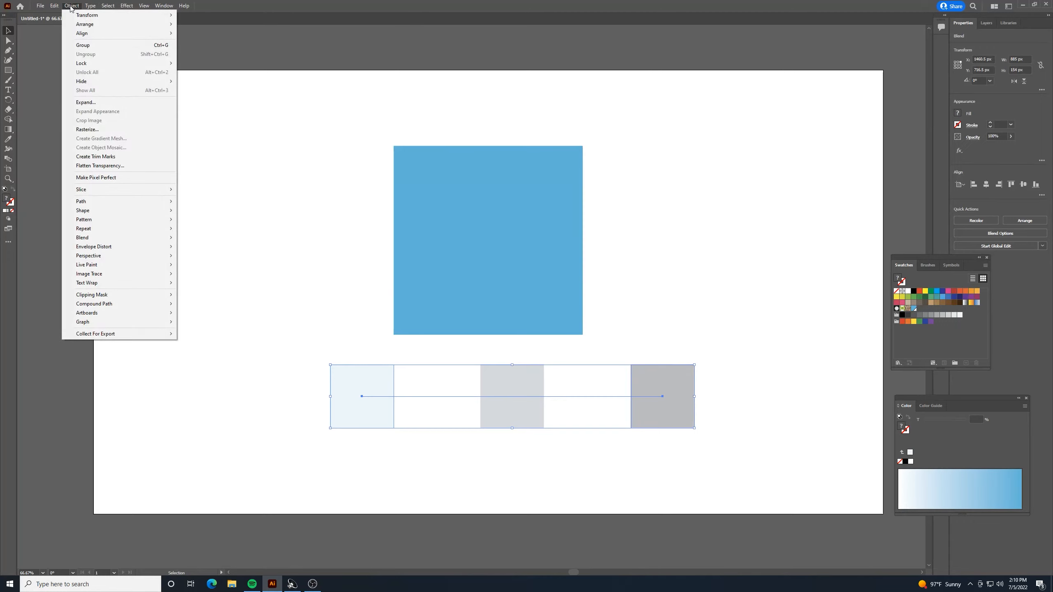
{"action": "left_click", "coordinate": [86, 102]}
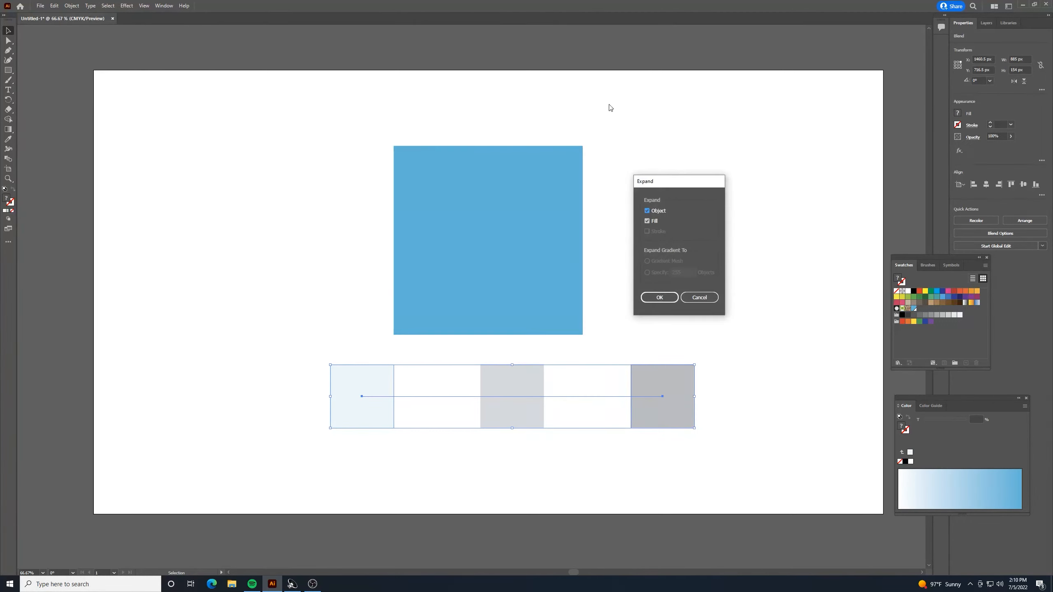
{"action": "left_click", "coordinate": [659, 295]}
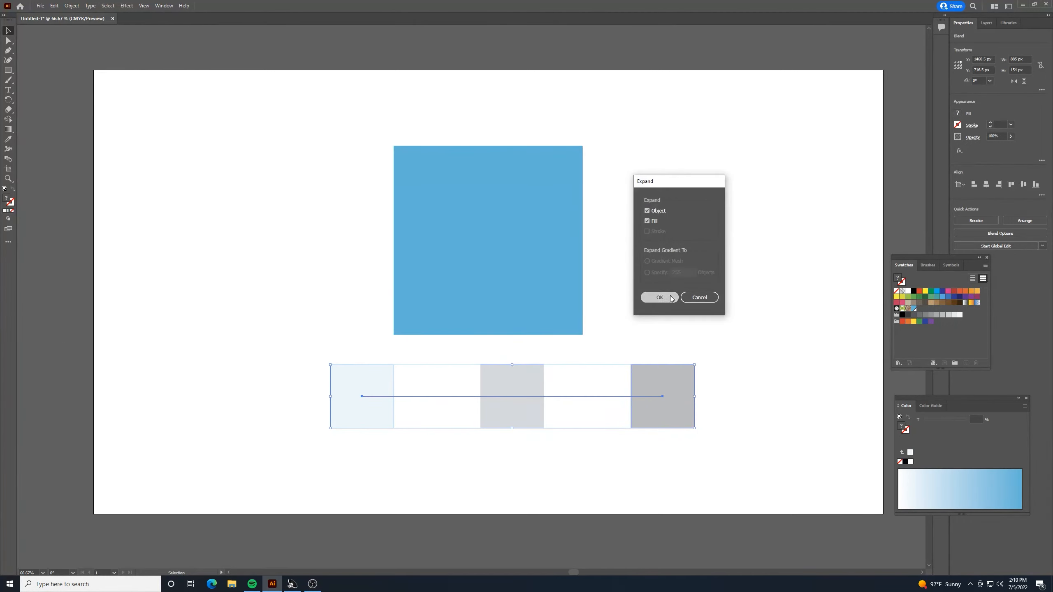
{"action": "right_click", "coordinate": [652, 386]}
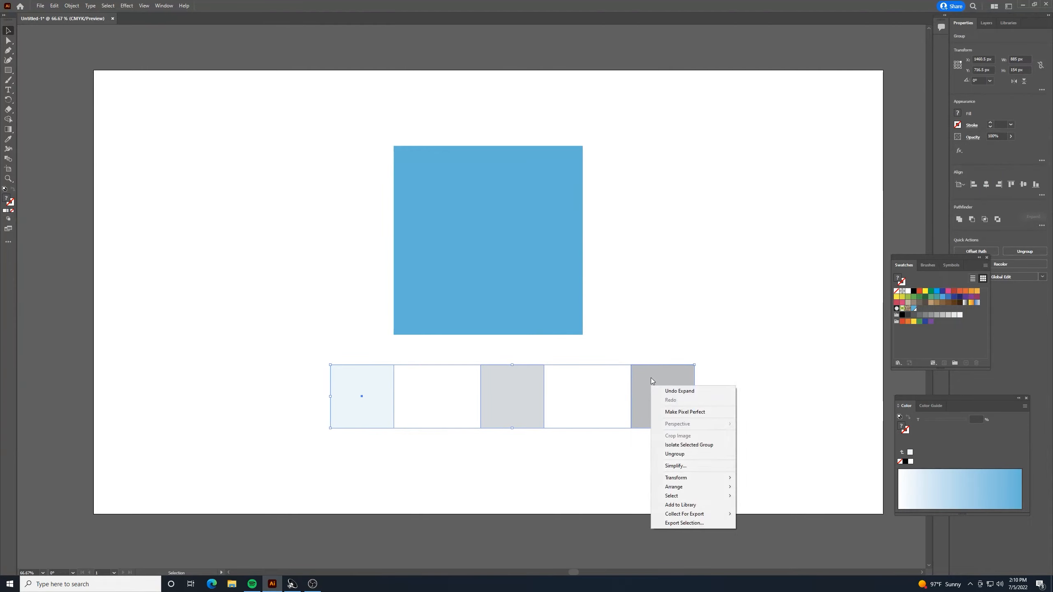
{"action": "left_click", "coordinate": [691, 454]}
Move the separated squares individually, returning the gray and light blue ones to a row with the middle square below the large square.
{"action": "left_click", "coordinate": [673, 376]}
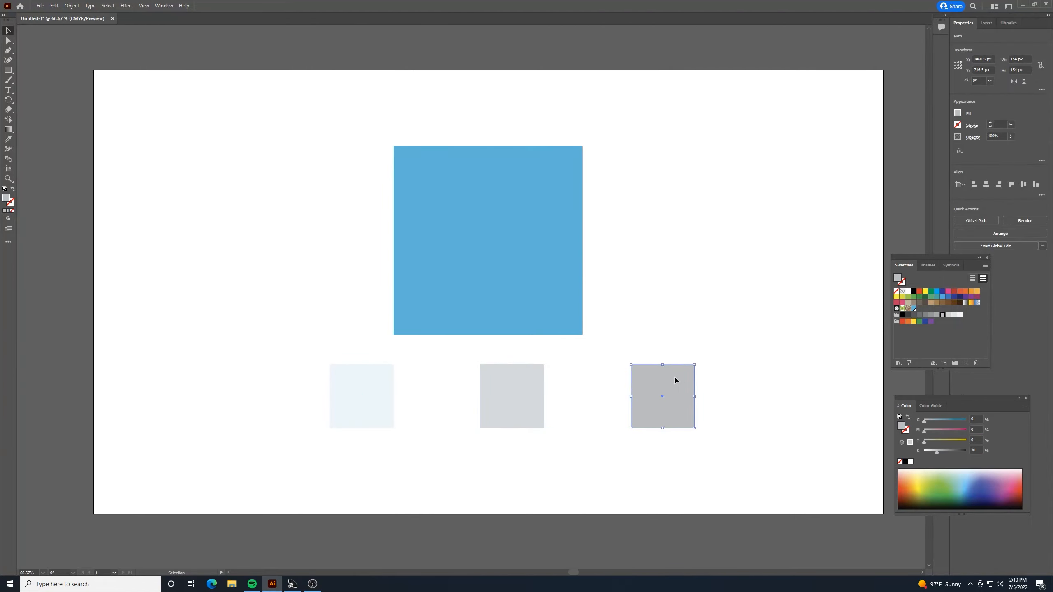
{"action": "left_click_drag", "start_coordinate": [674, 376], "coordinate": [684, 307]}
{"action": "left_click_drag", "start_coordinate": [516, 400], "coordinate": [511, 396]}
{"action": "left_click_drag", "start_coordinate": [382, 400], "coordinate": [349, 300]}
{"action": "left_click_drag", "start_coordinate": [673, 312], "coordinate": [644, 378]}
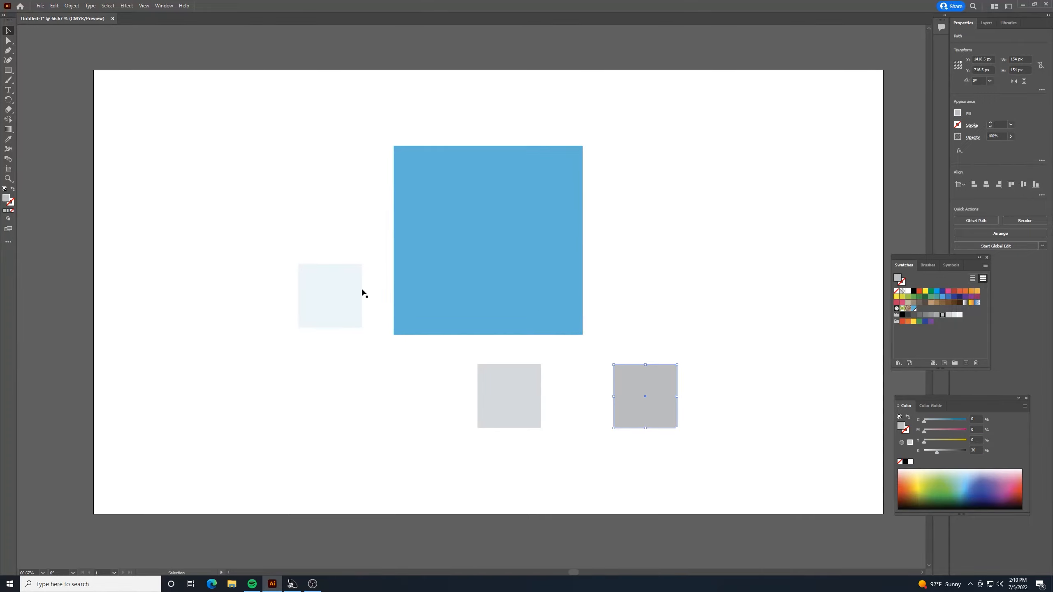
{"action": "left_click_drag", "start_coordinate": [359, 293], "coordinate": [373, 393]}
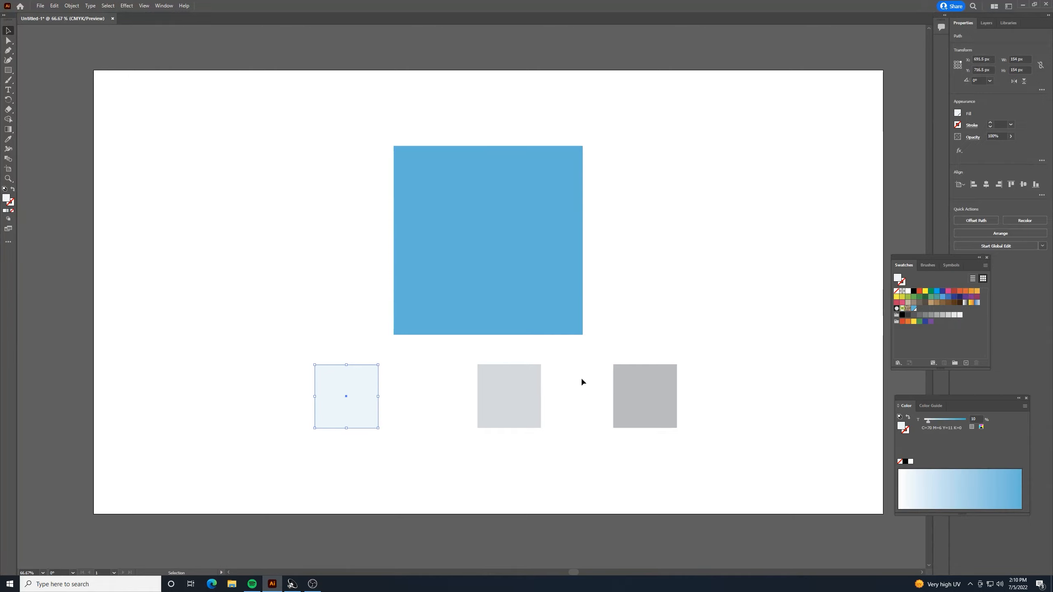